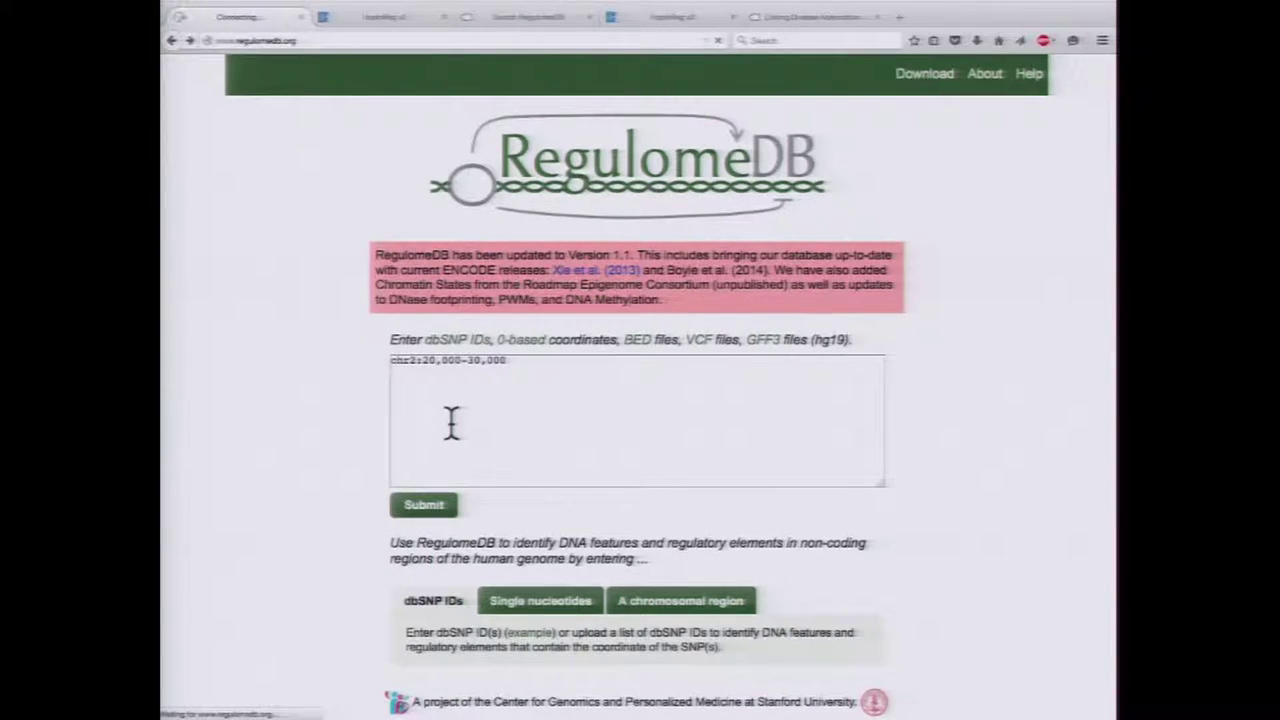
Switch to the presentation in Preview and show page 12, the RegulomeDB query slide, in full screen
key(ctrl+Left)
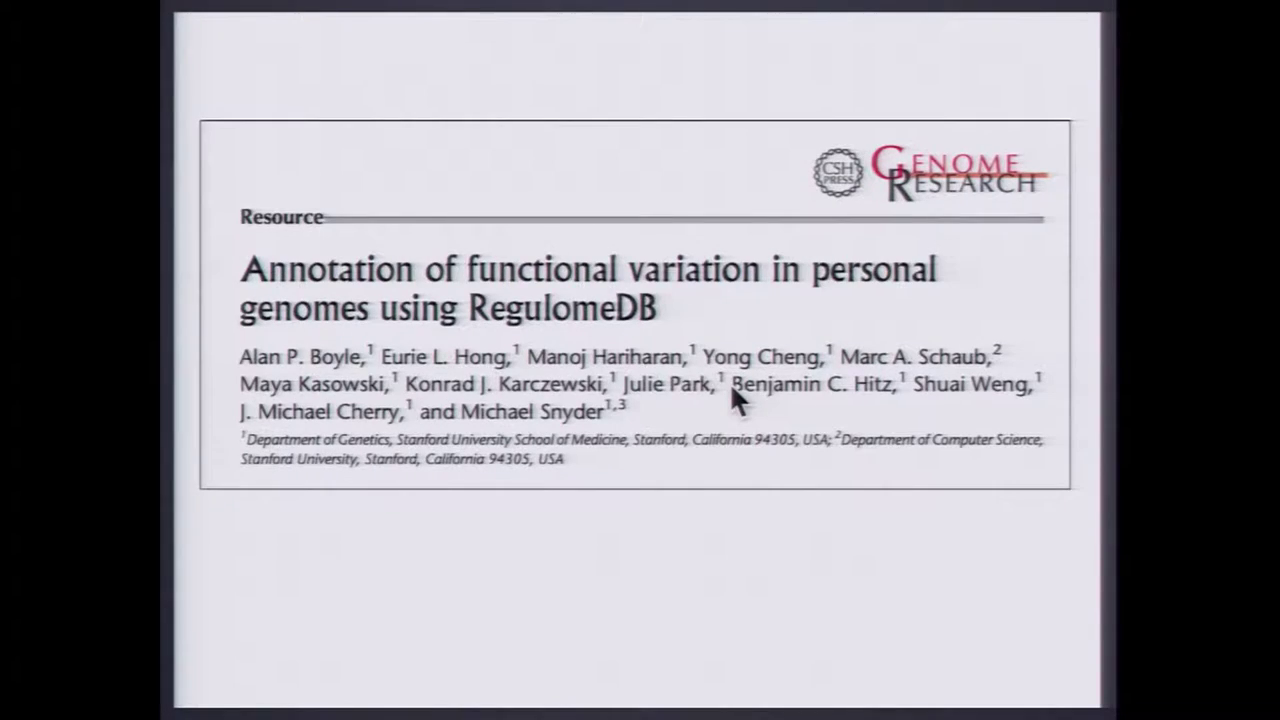
key(Escape)
scroll(553, 395, down, 20)
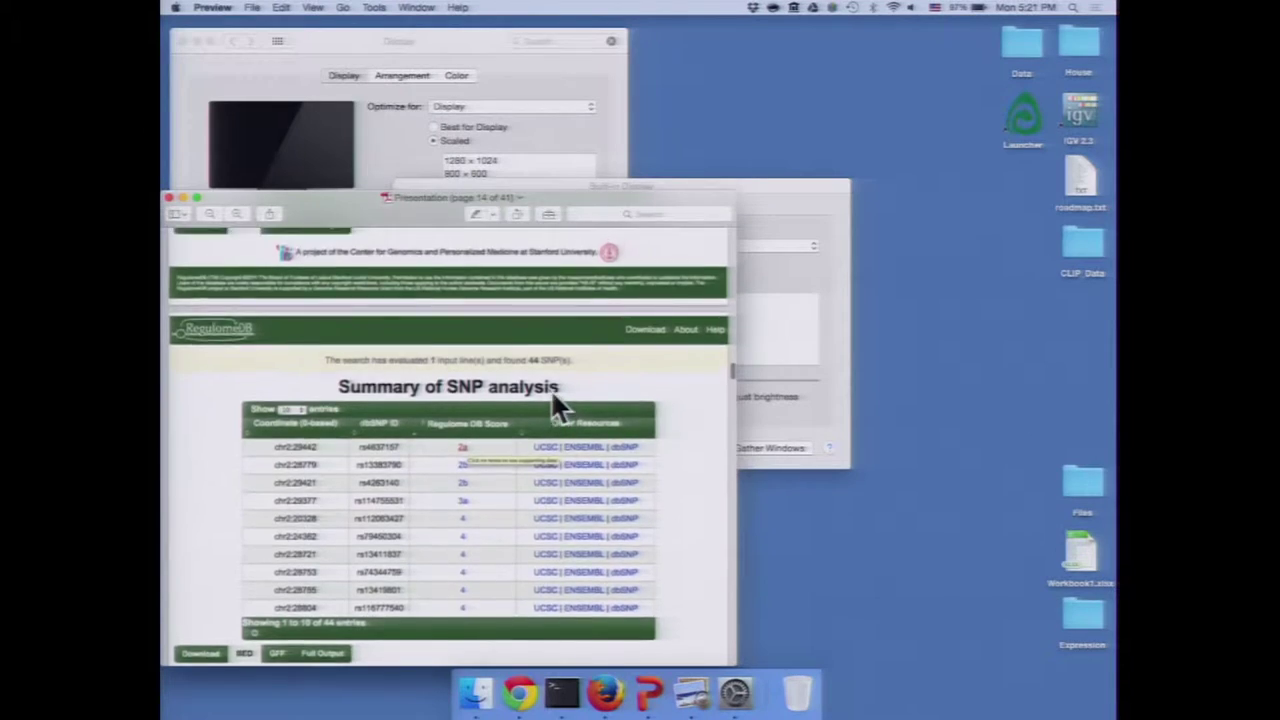
scroll(553, 395, up, 6)
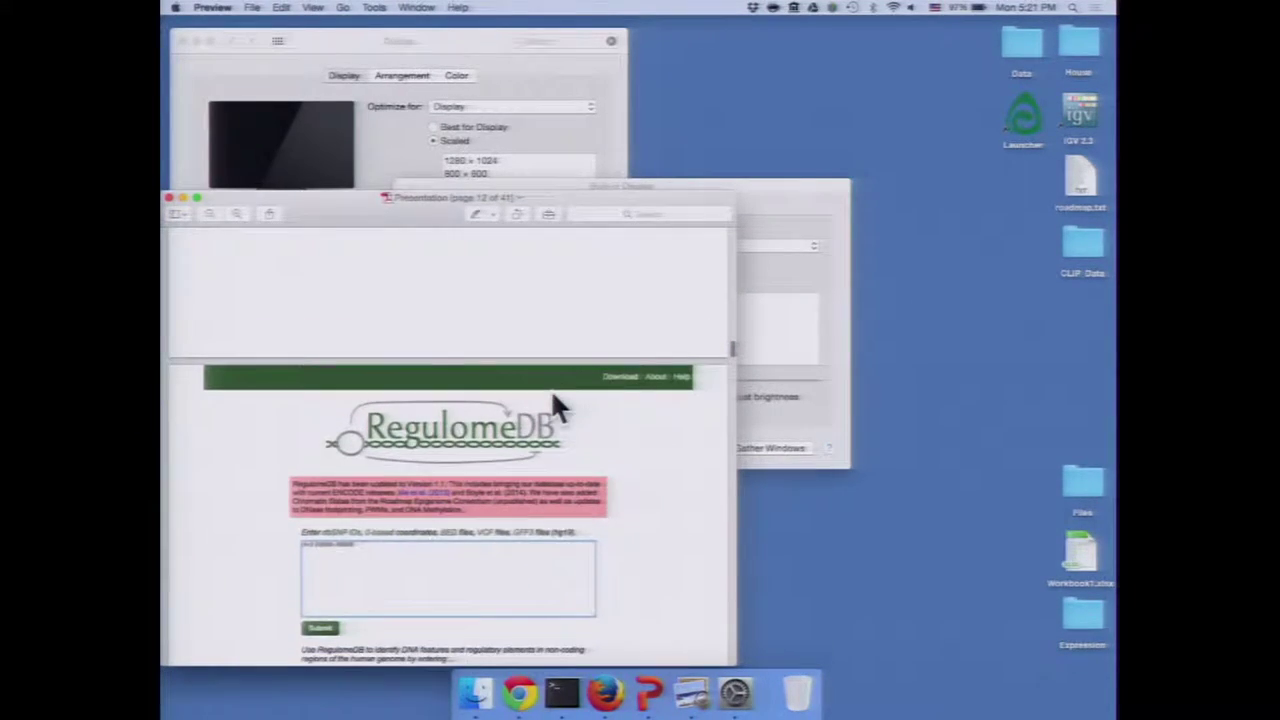
click(551, 389)
click(375, 8)
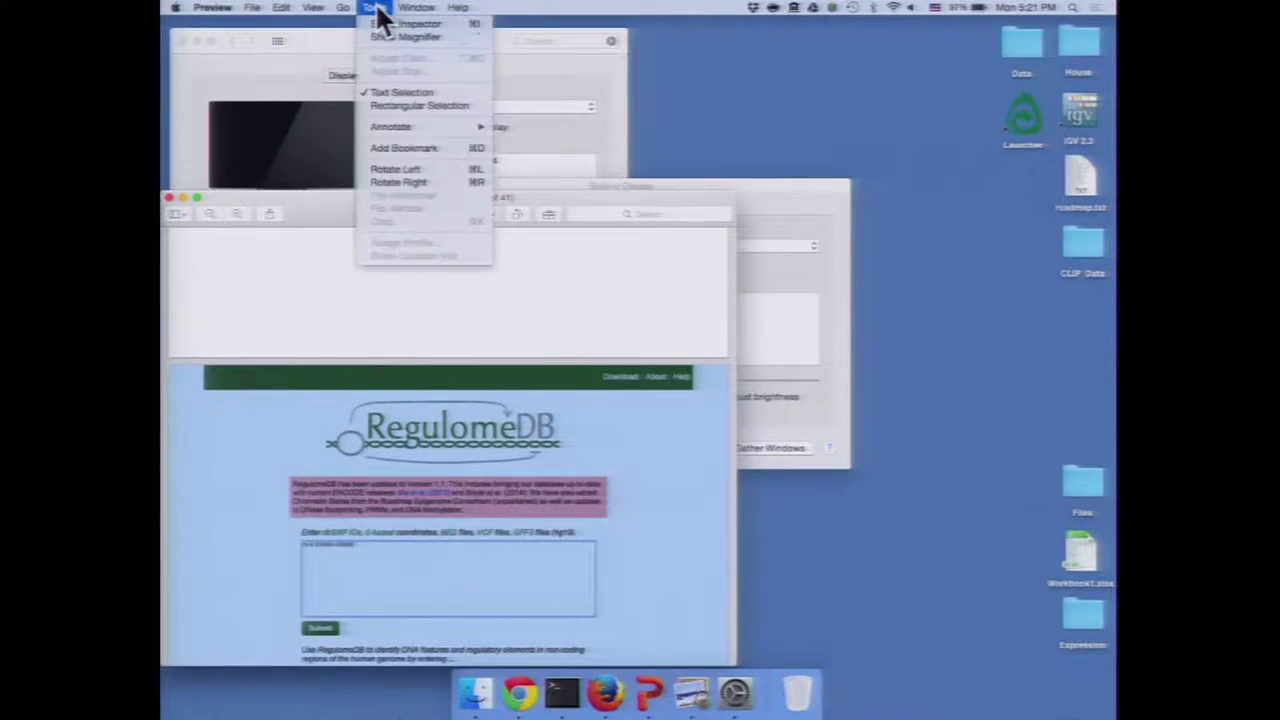
mouse_move(314, 10)
click(345, 338)
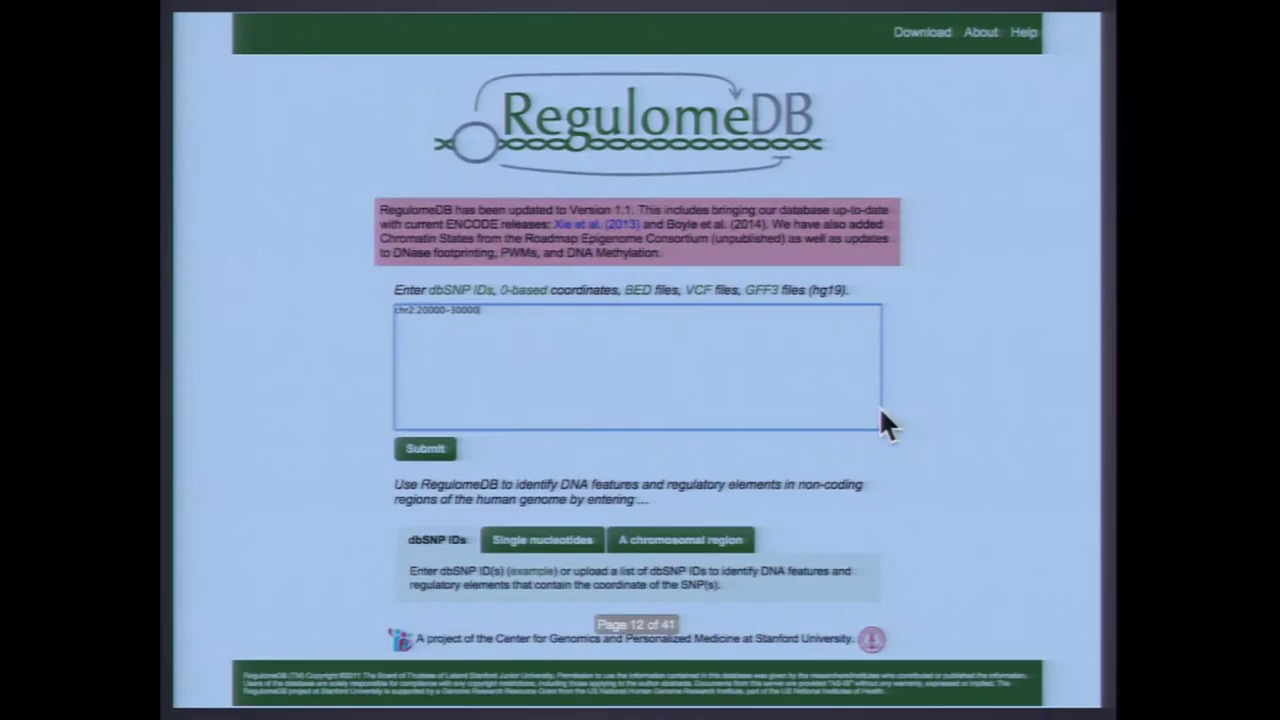
click(1008, 397)
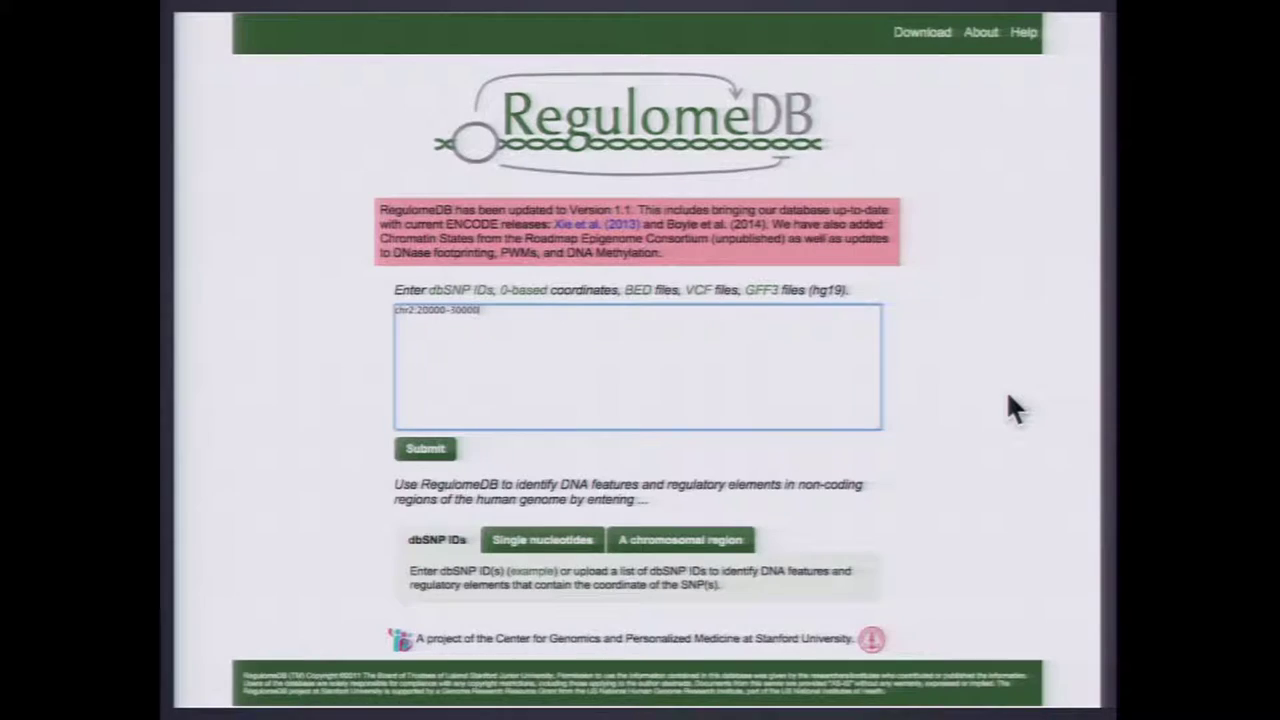
Open the supporting data for score 2a of rs4637157 in the browser's RegulomeDB results and show the matching presentation slide
key(Right)
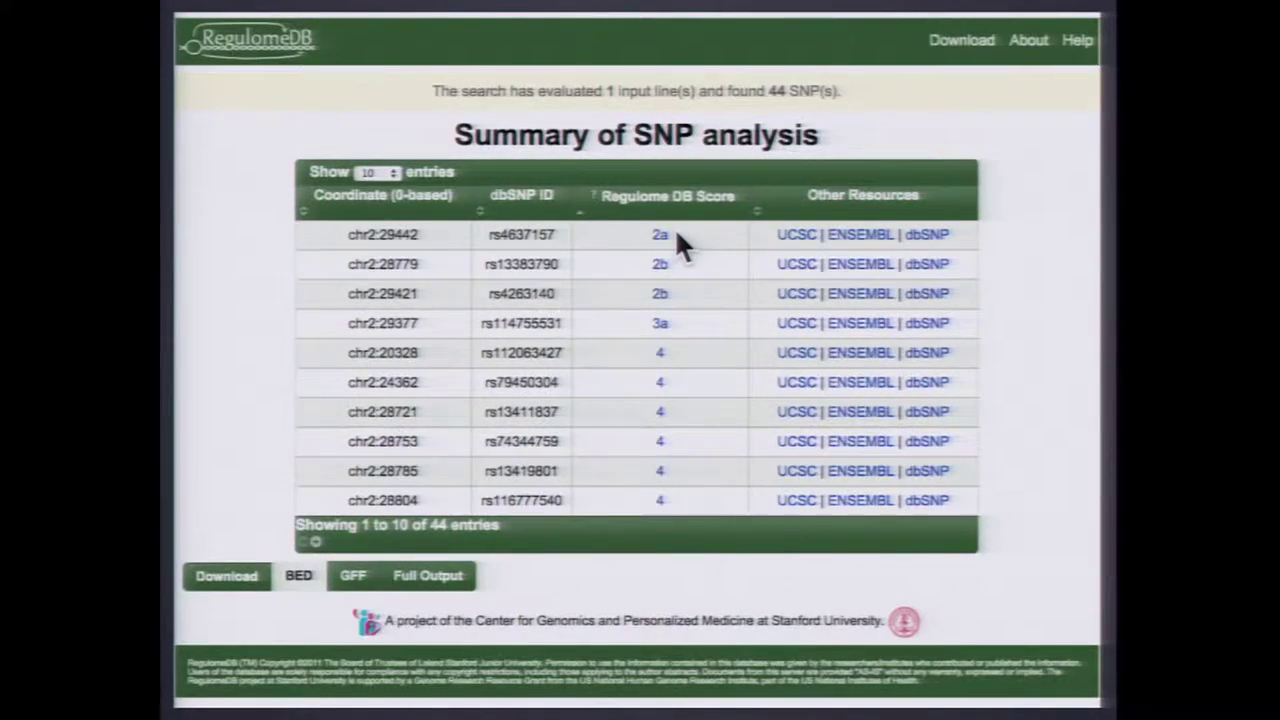
key(super+ctrl+f)
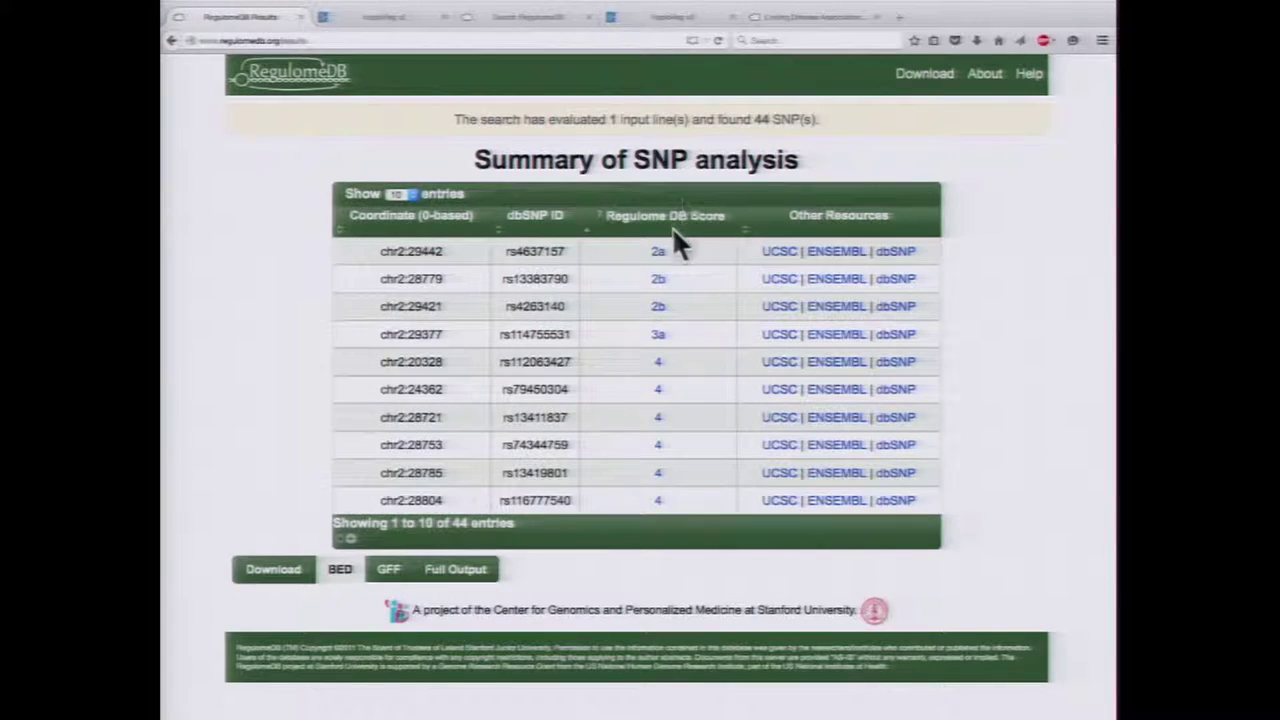
click(656, 252)
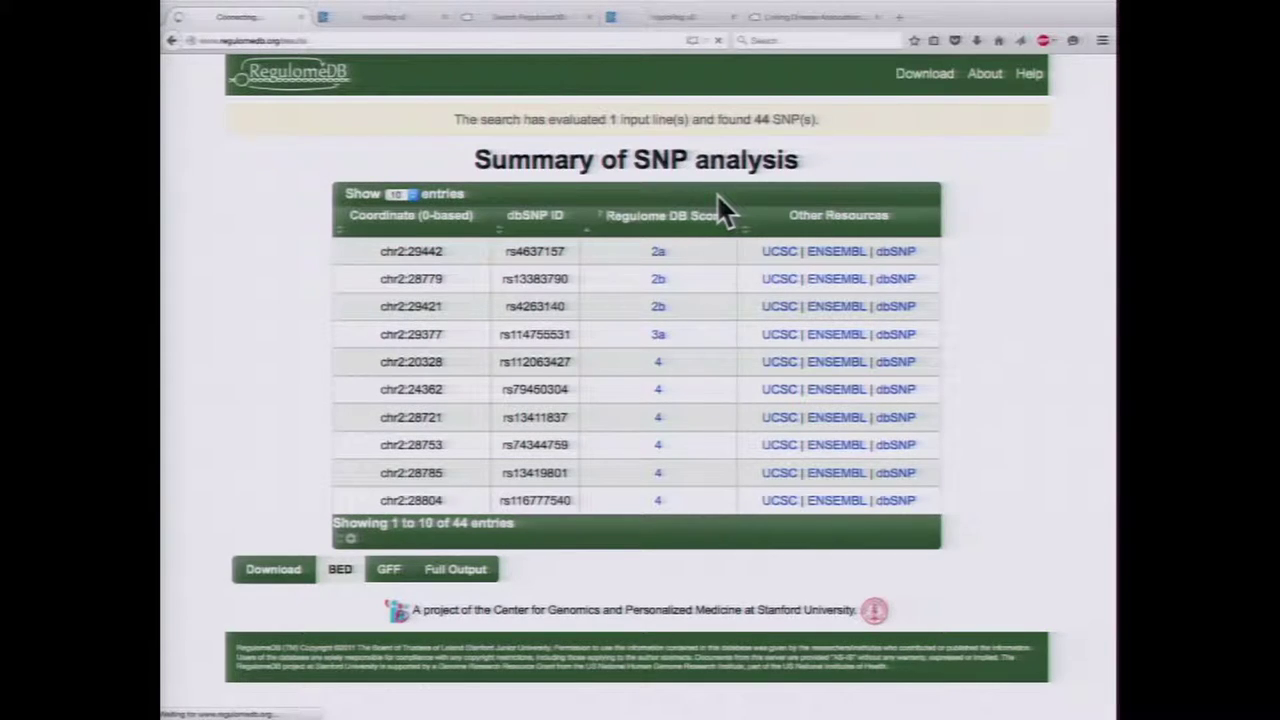
key(super+shift+f)
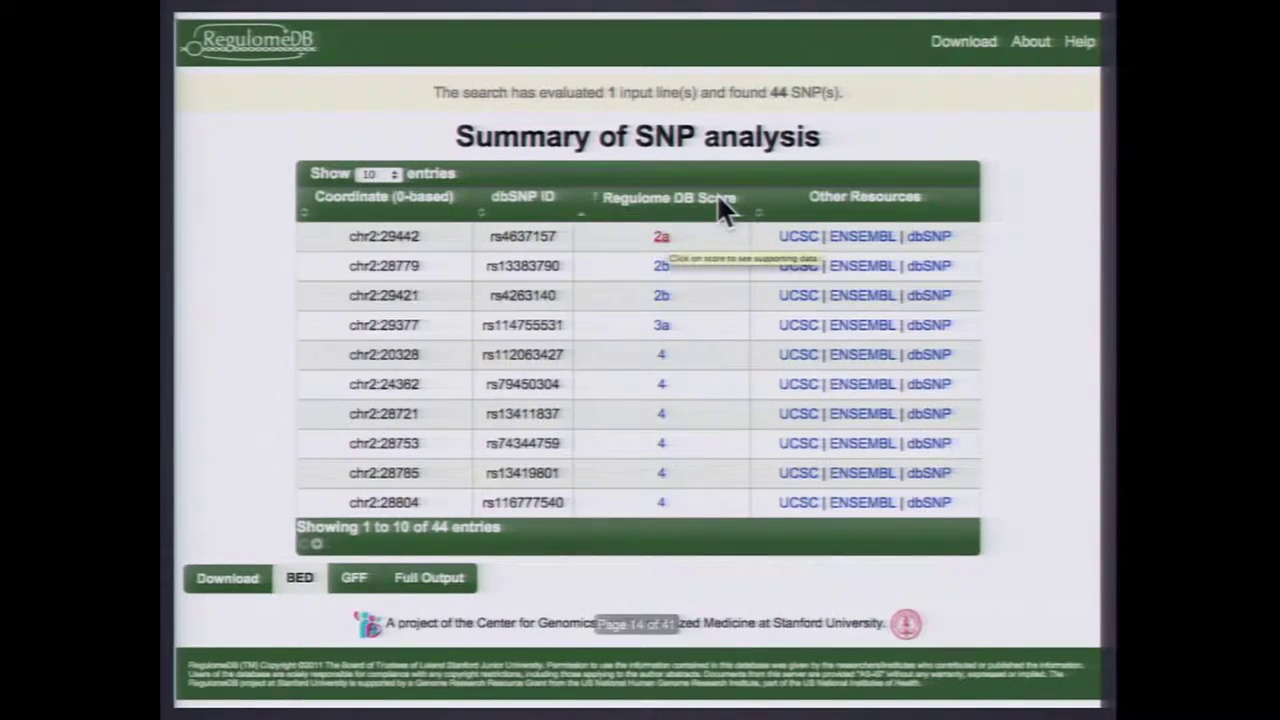
key(Right)
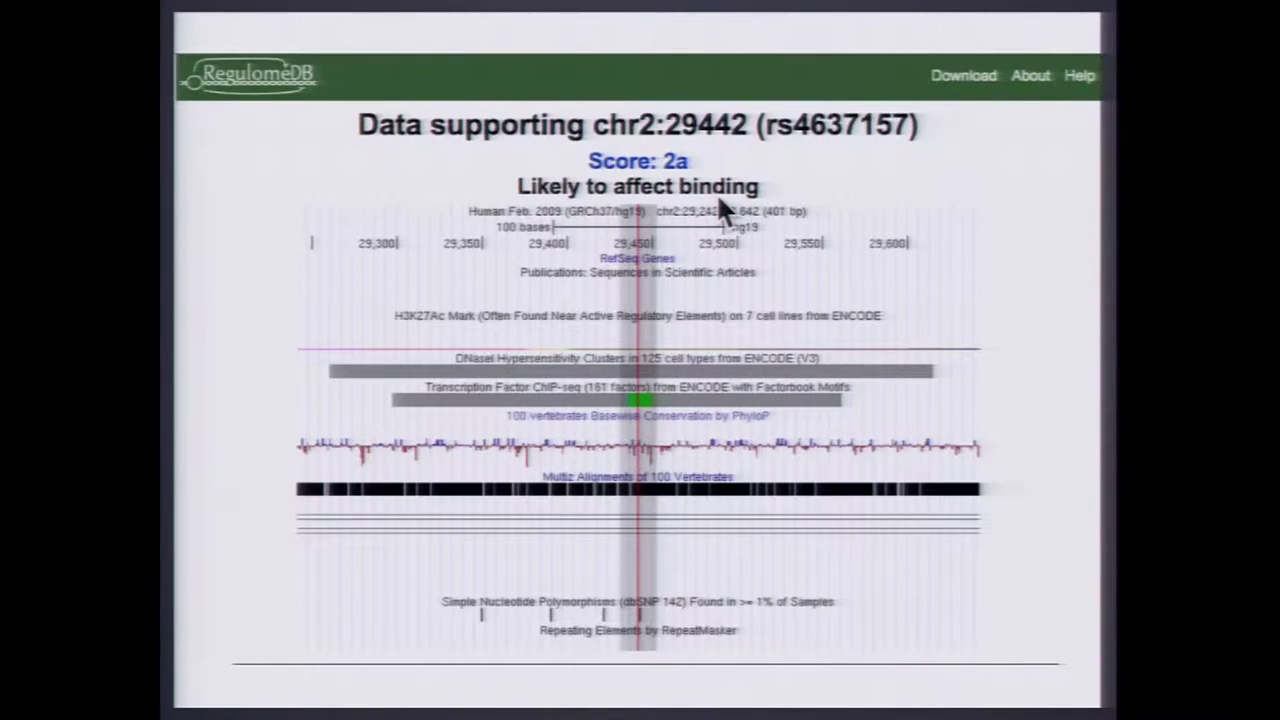
Go back through the presentation to the Table 2 RegulomeDB variant classification scheme and show it in full screen
key(Left)
key(Left)
key(Left)
key(Left)
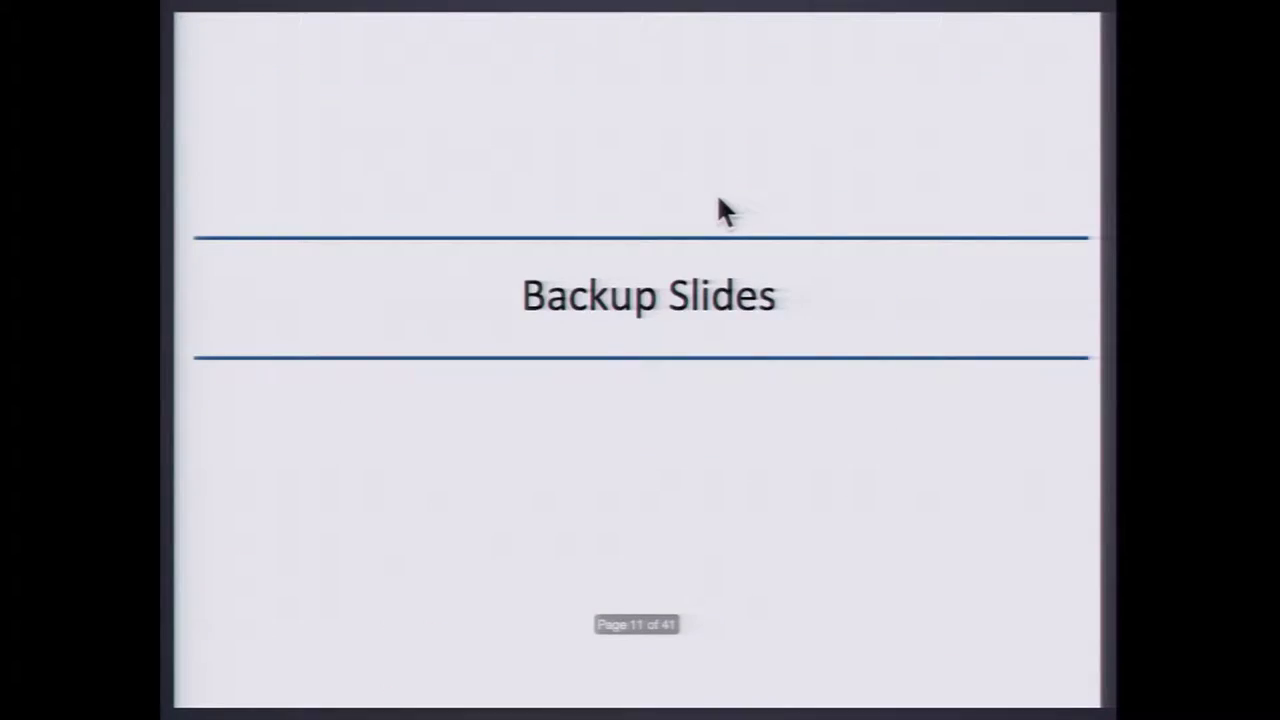
key(Left)
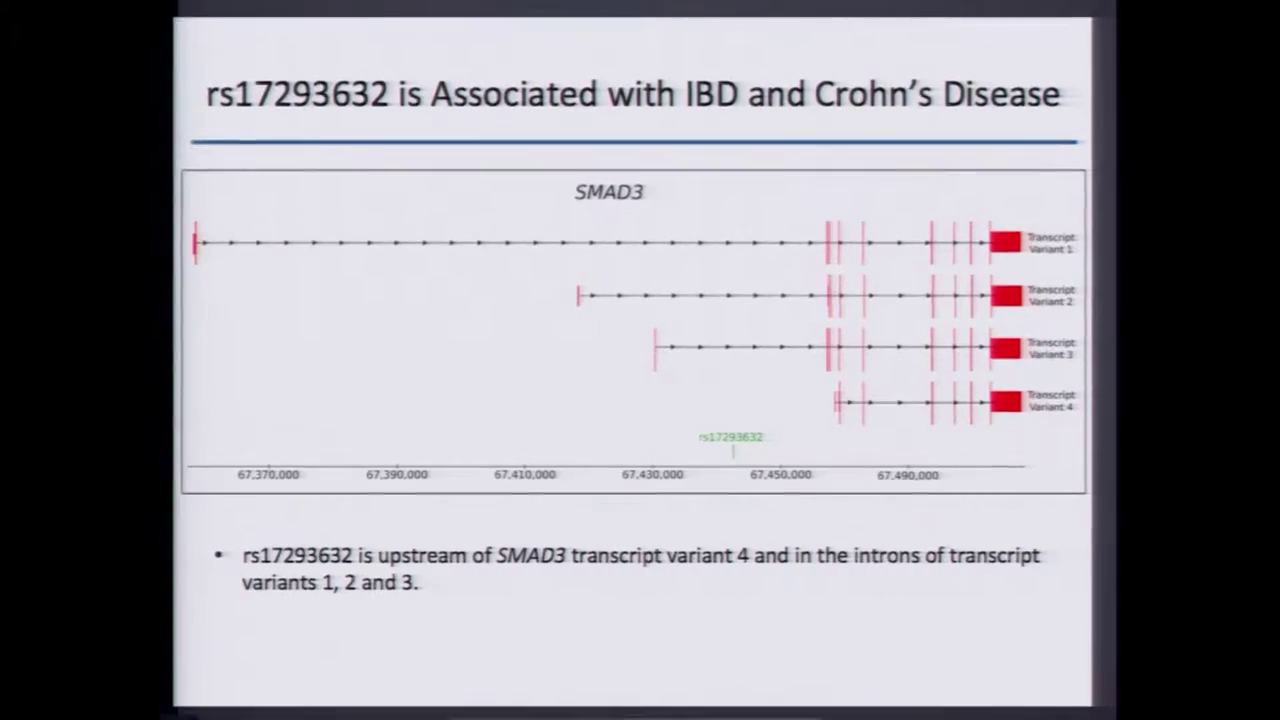
key(Escape)
scroll(551, 300, down, 10)
scroll(551, 302, down, 15)
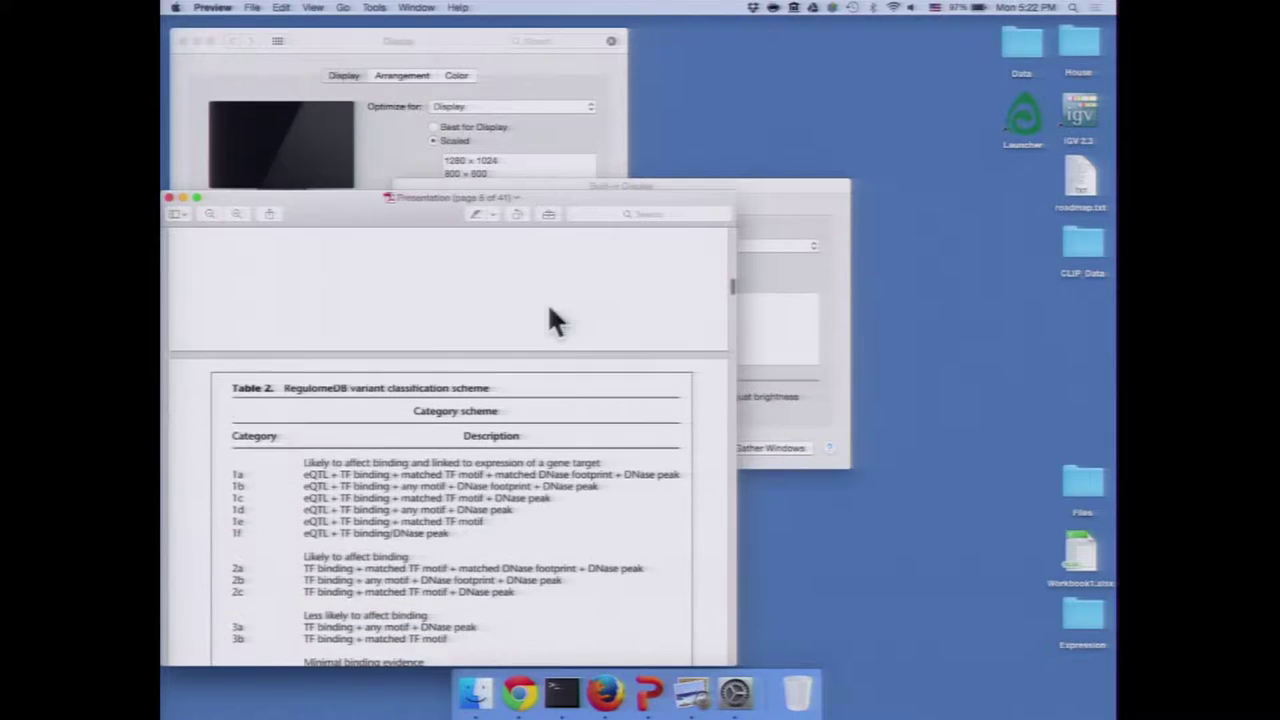
click(390, 20)
click(431, 428)
click(372, 9)
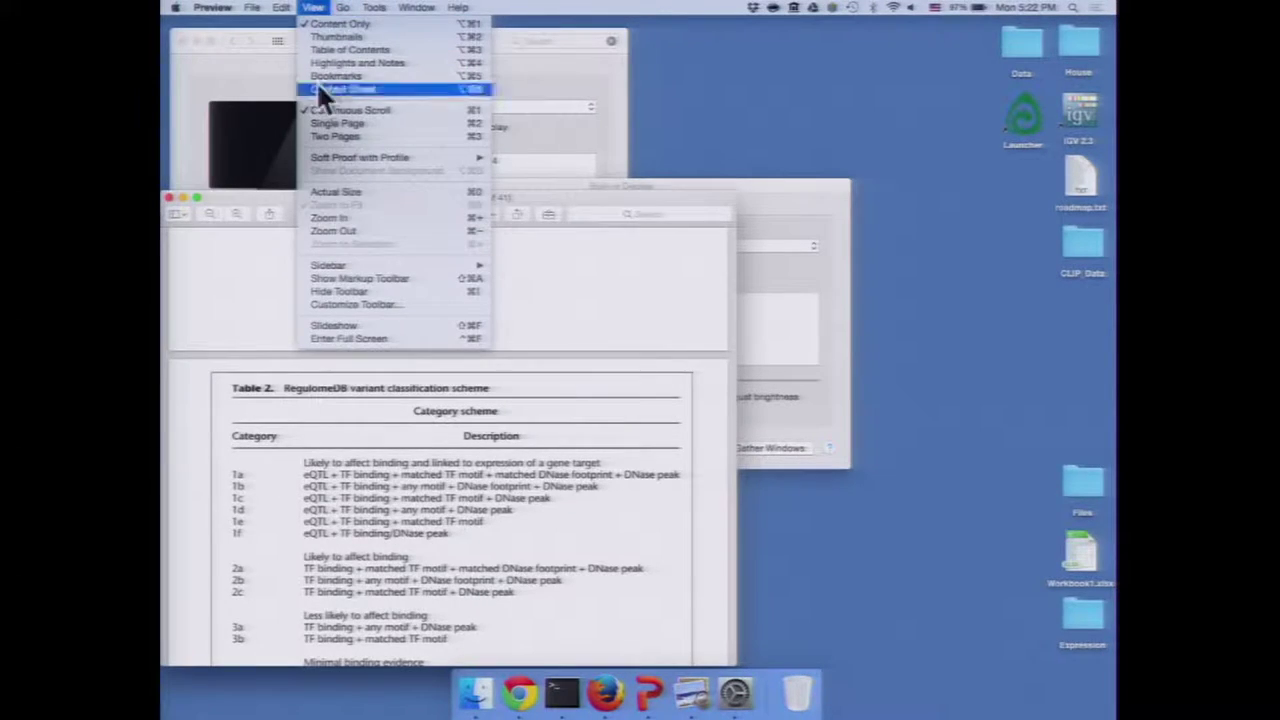
click(345, 337)
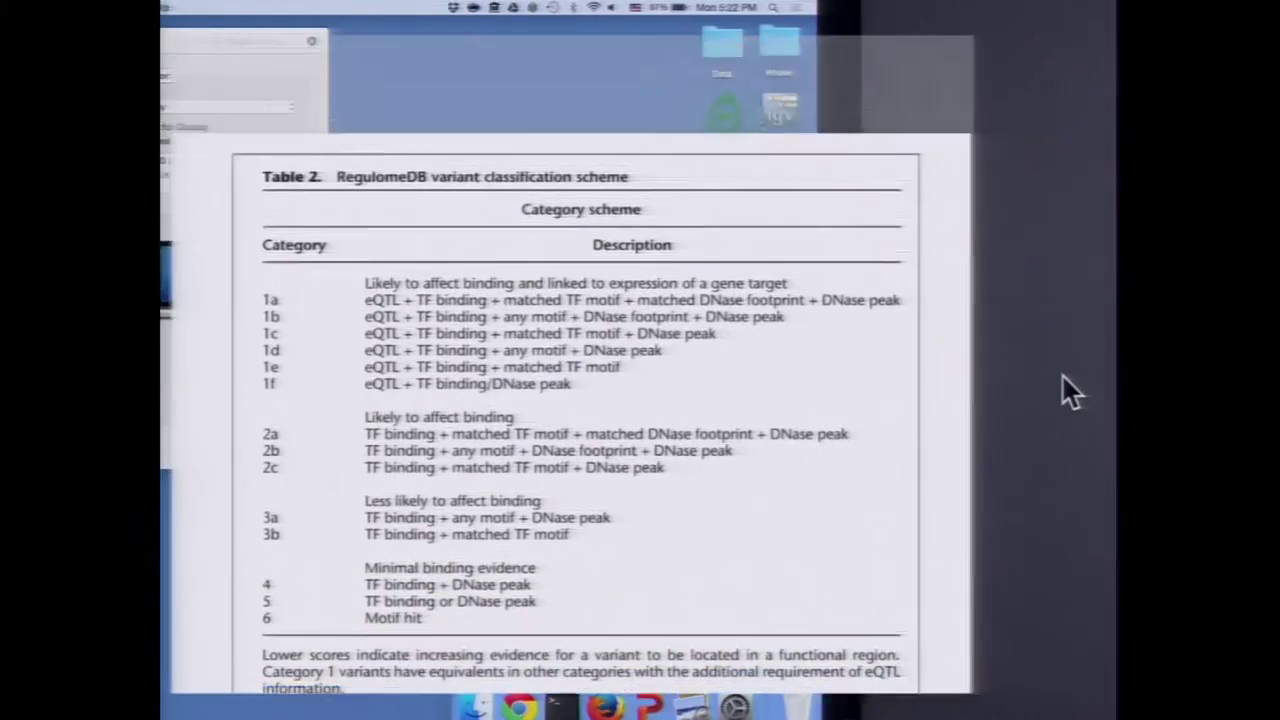
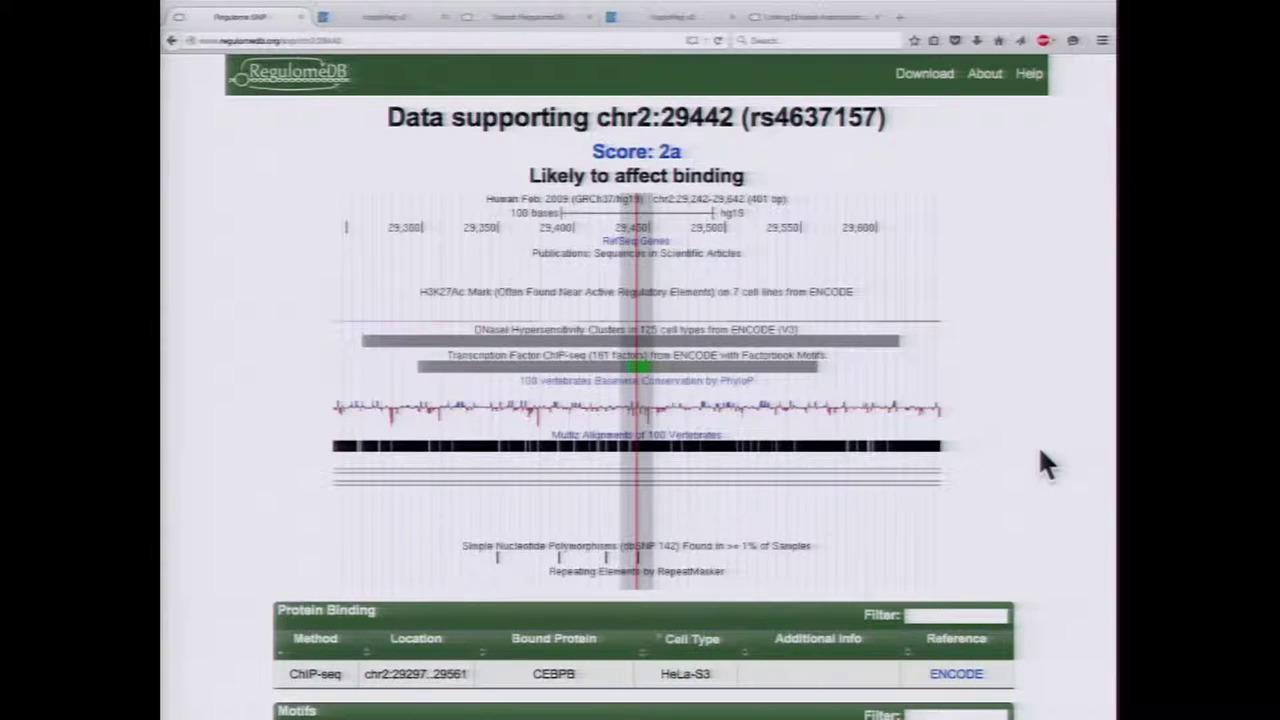
Examine the protein binding, motif and chromatin structure evidence listed for chr2:29442 (rs4637157)
scroll(1038, 445, down, 8)
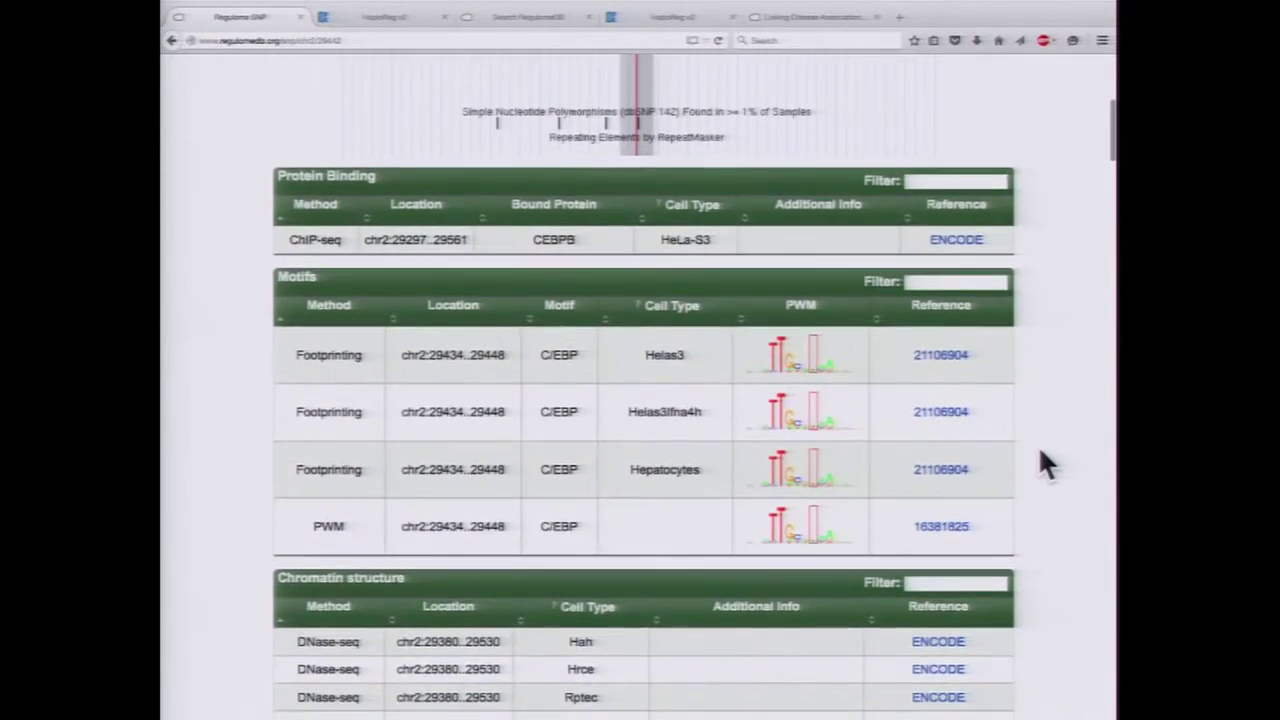
scroll(1038, 445, down, 1)
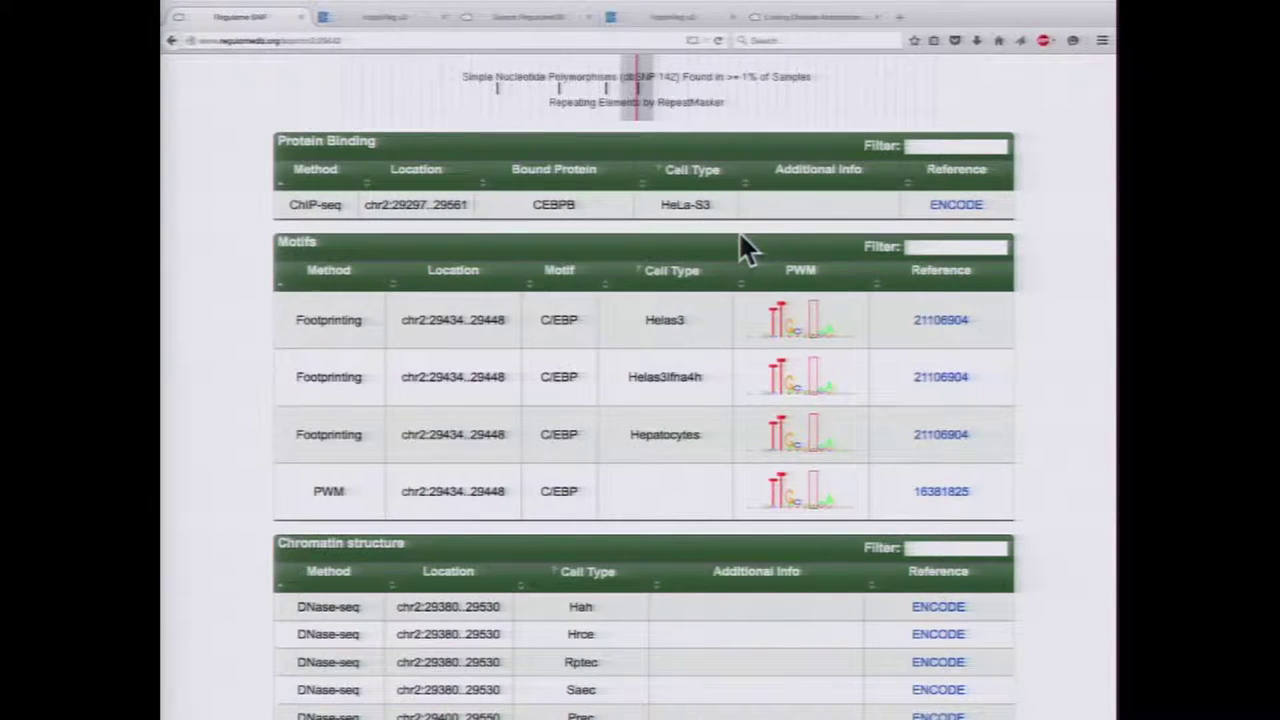
scroll(1018, 172, down, 1)
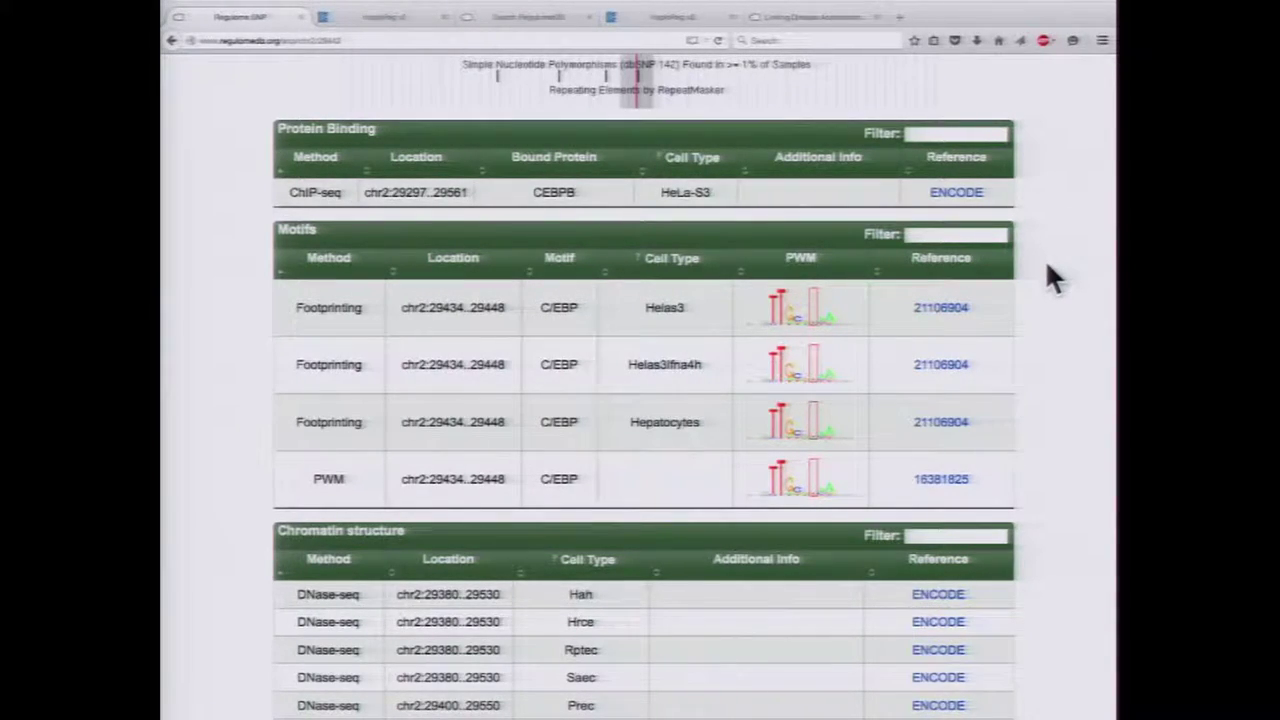
scroll(1047, 265, down, 3)
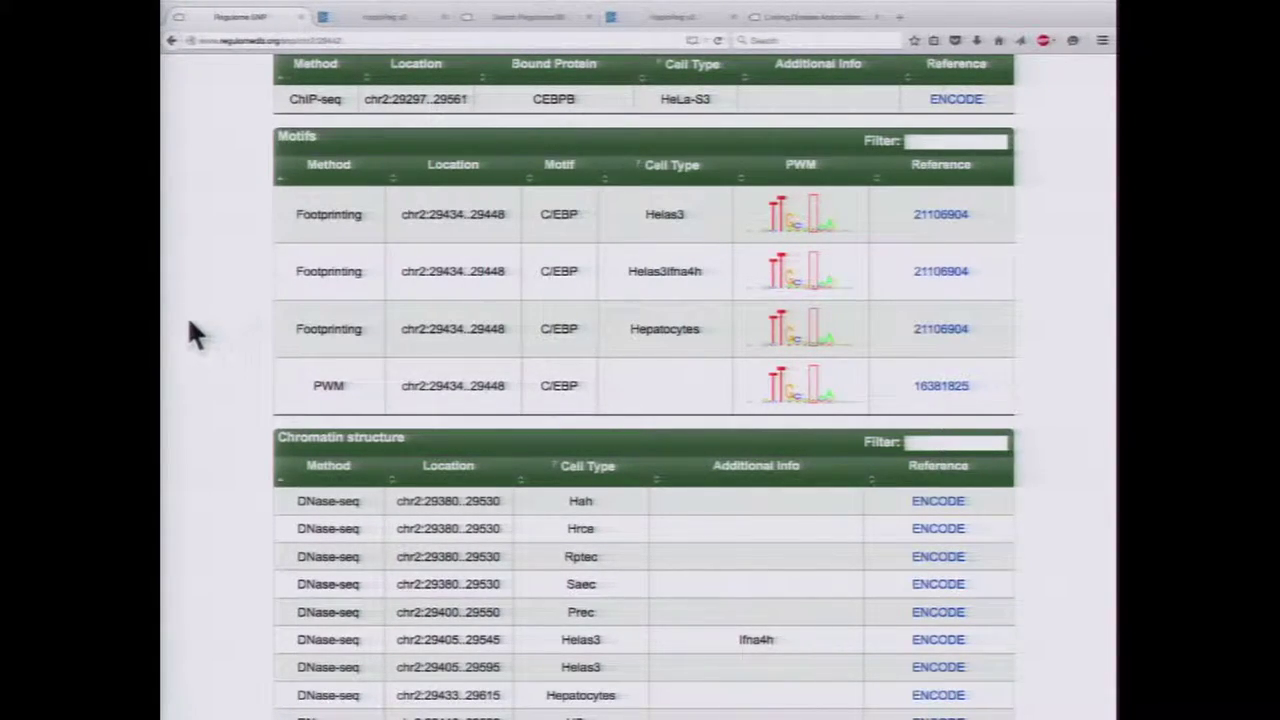
scroll(190, 333, down, 1)
scroll(190, 323, down, 5)
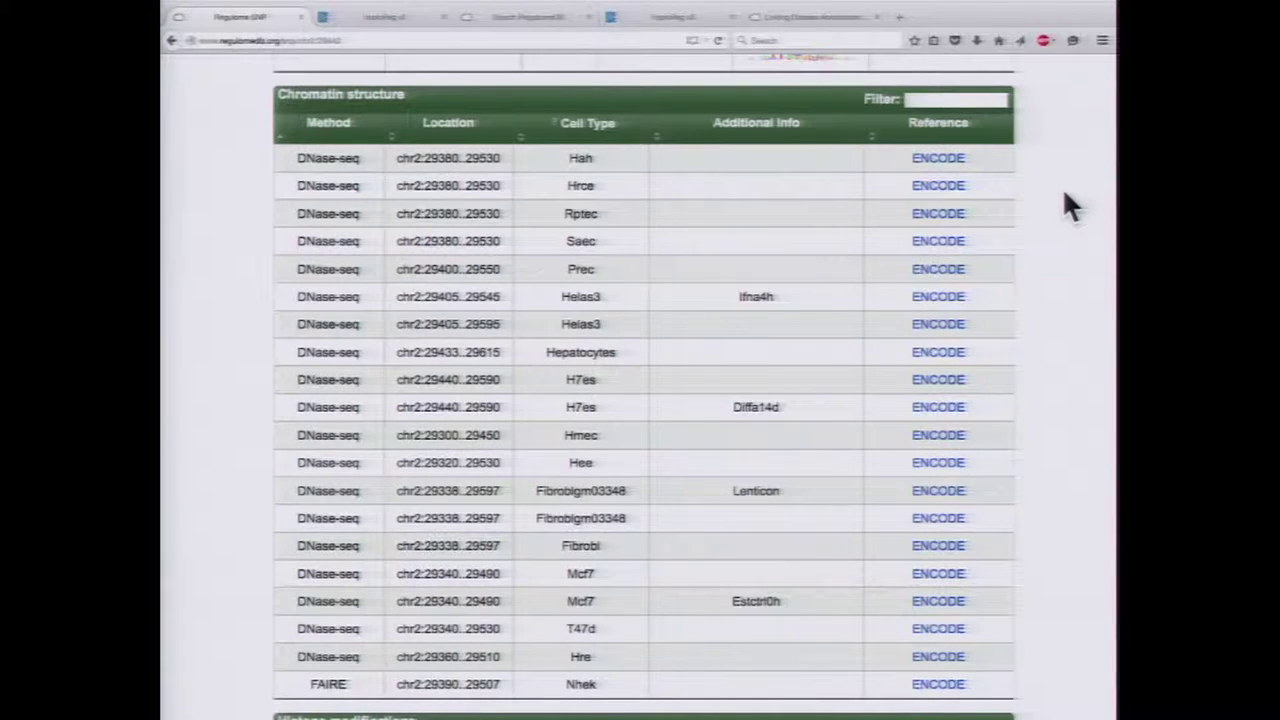
scroll(1068, 205, down, 3)
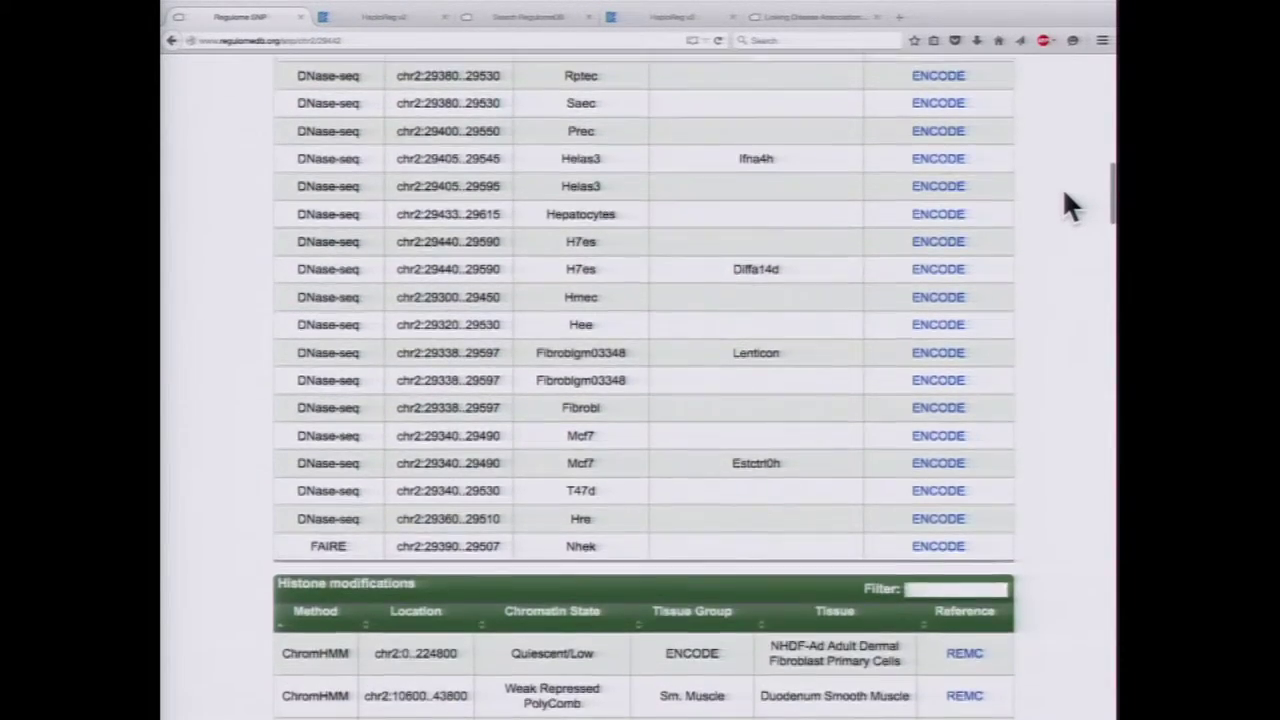
scroll(918, 130, up, 2)
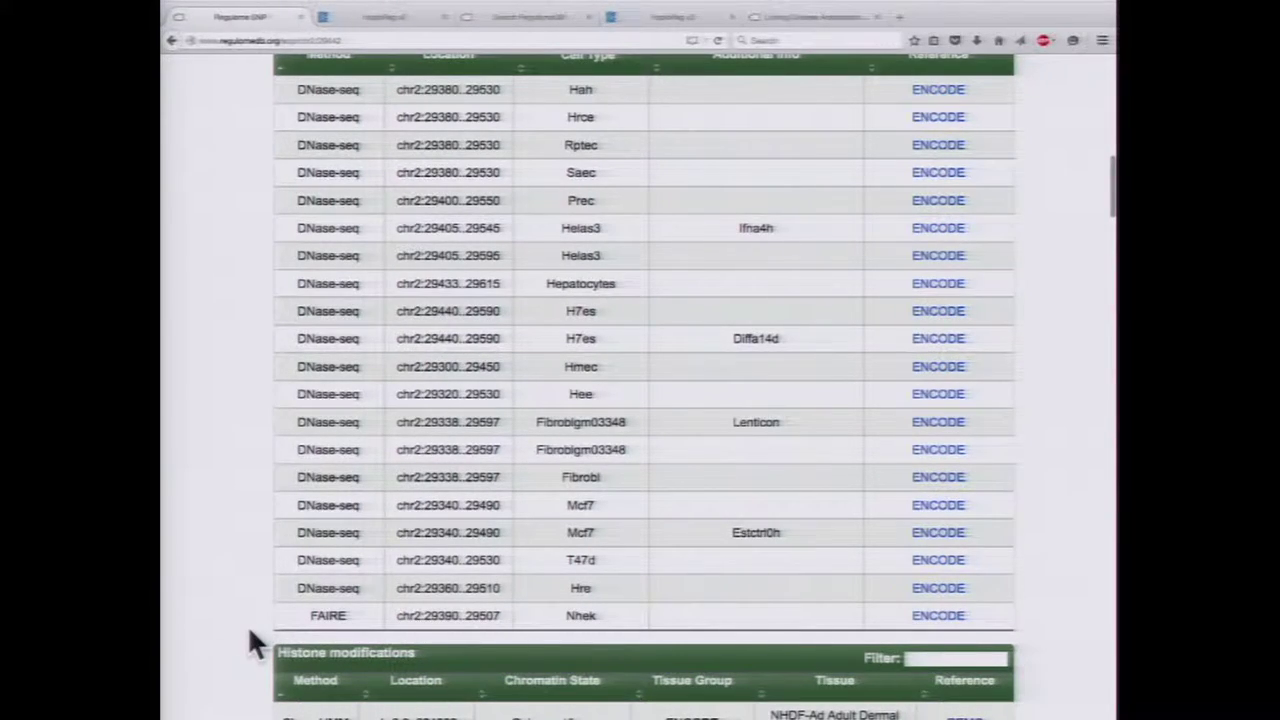
Sort the histone modifications table by chromatin state, review its rows, and return to the start of the page
scroll(250, 630, down, 5)
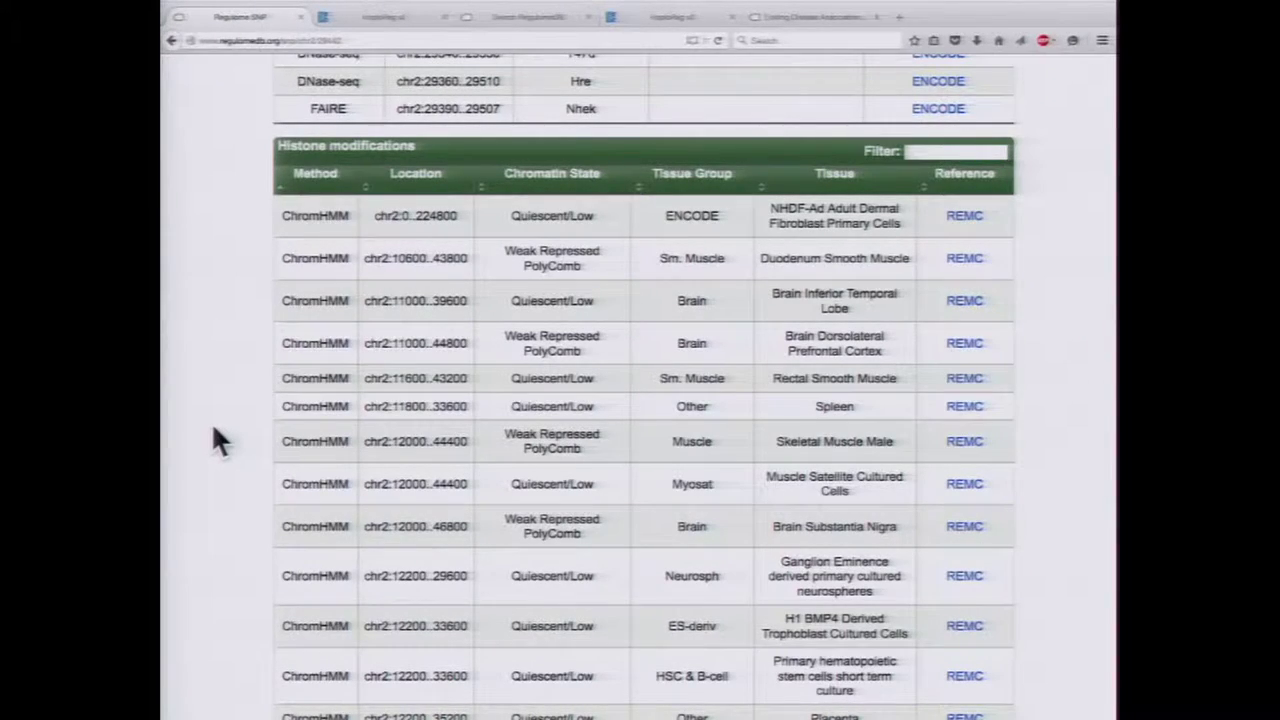
click(479, 188)
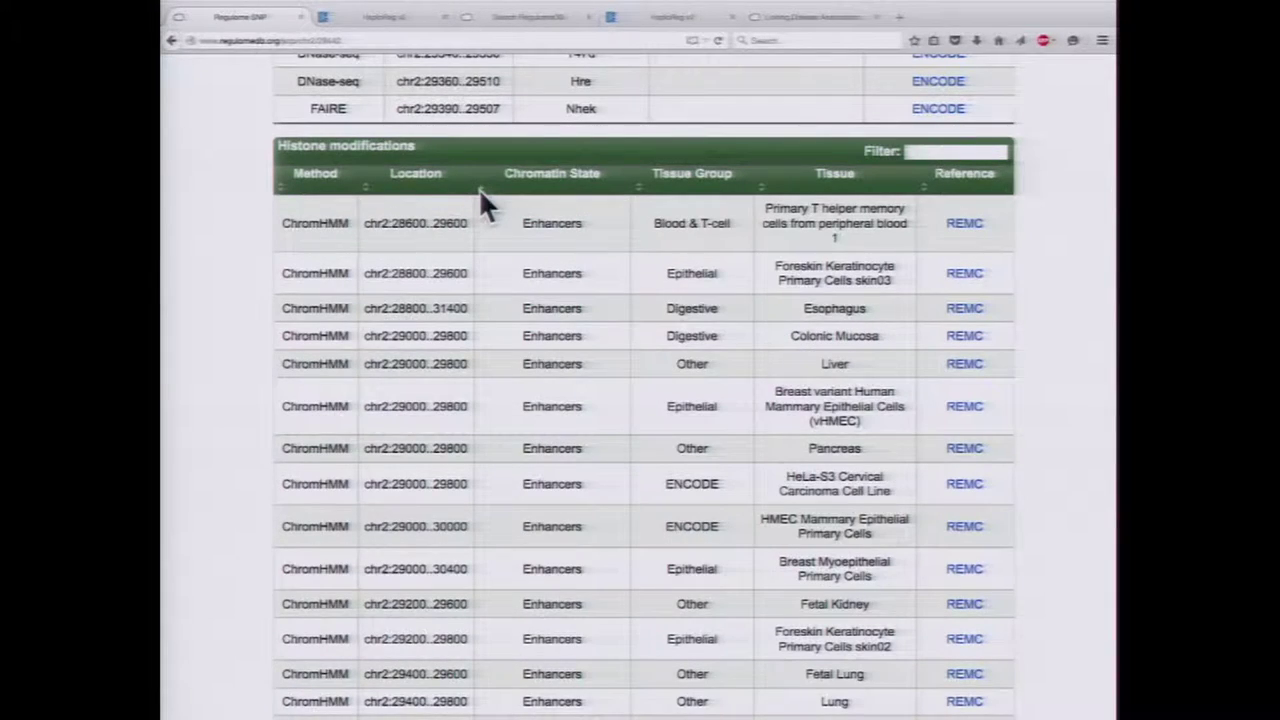
scroll(196, 283, down, 2)
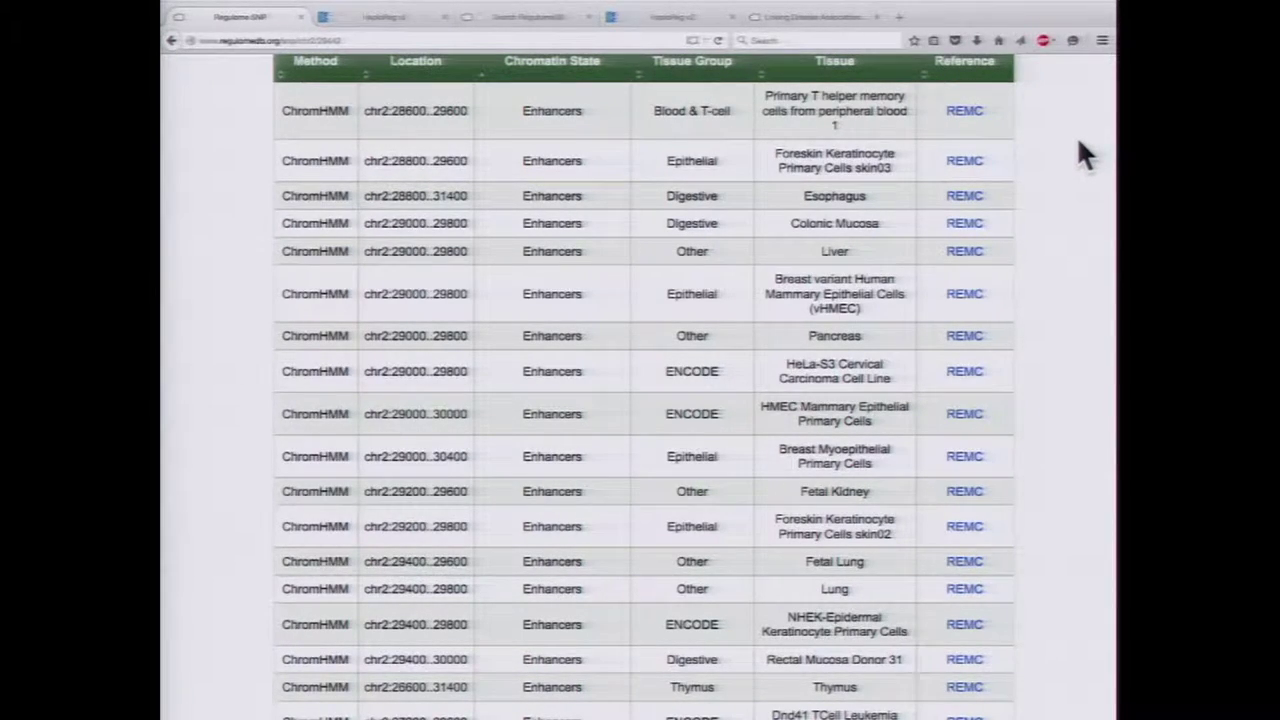
scroll(1079, 143, up, 15)
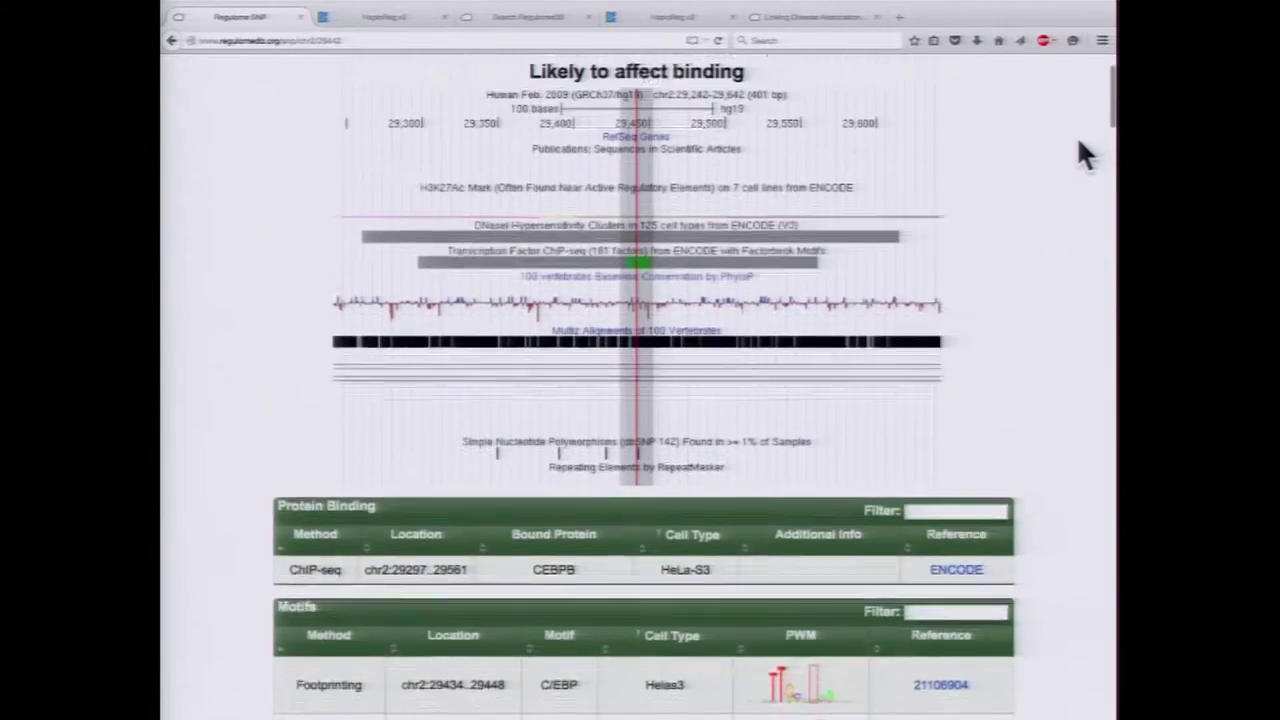
scroll(1076, 135, up, 2)
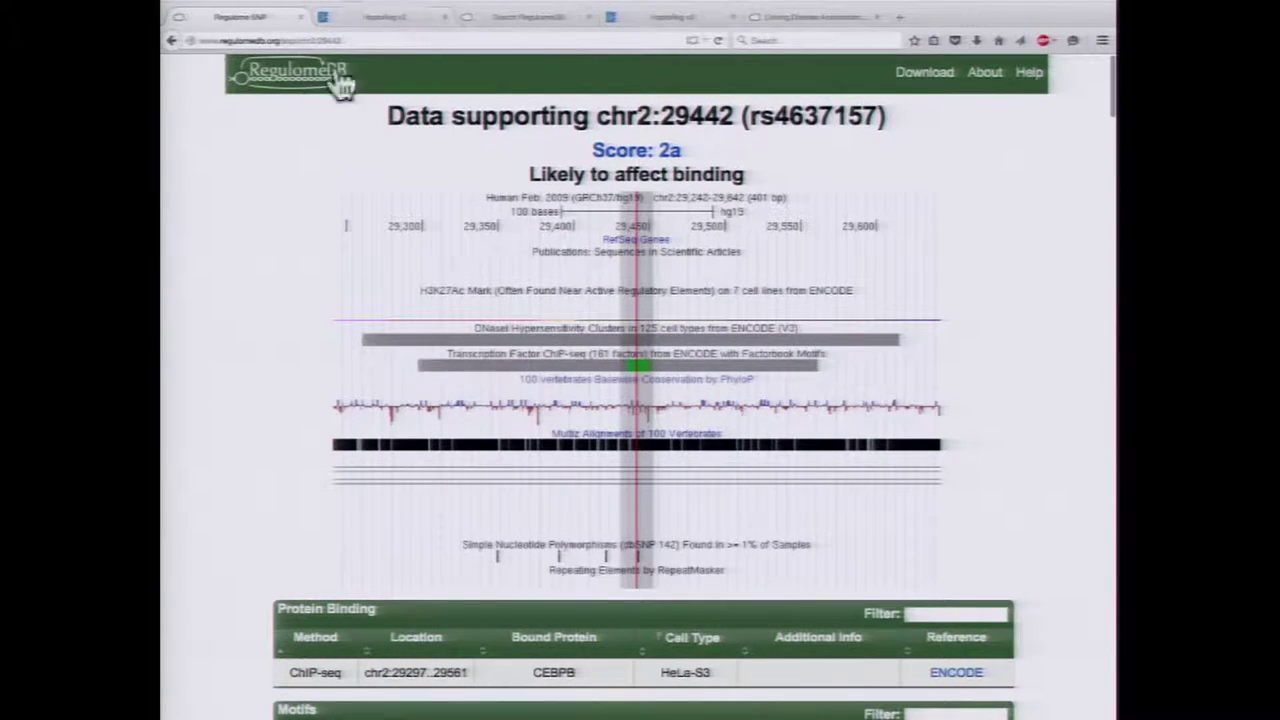
Show the HaploReg paper slide in the presentation, and open the HaploReg v2 page in the browser
key(ctrl+Left)
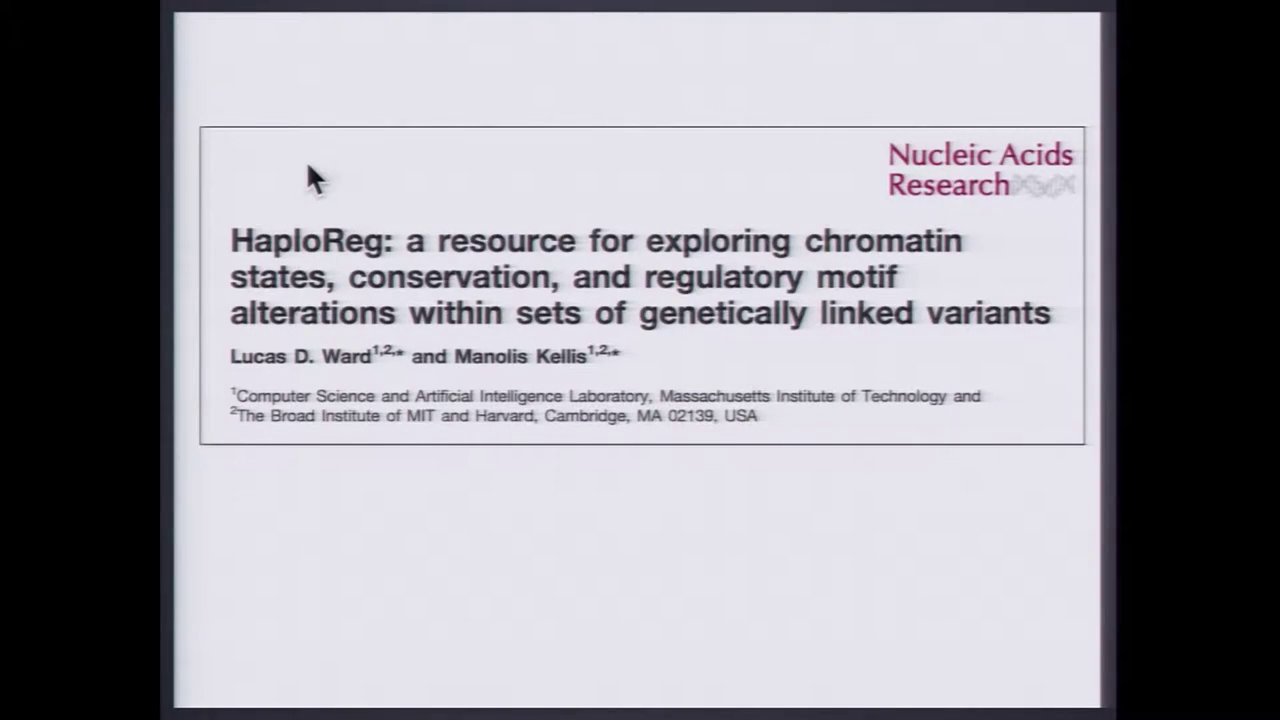
key(Right)
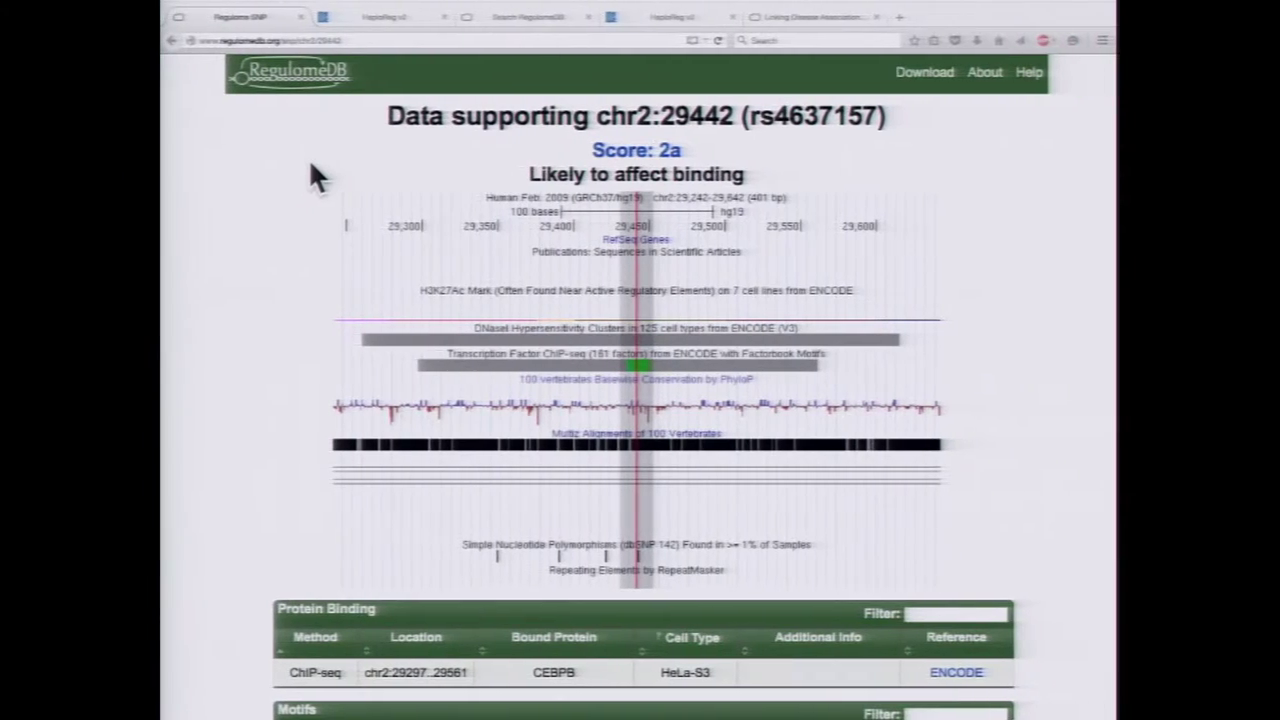
click(396, 22)
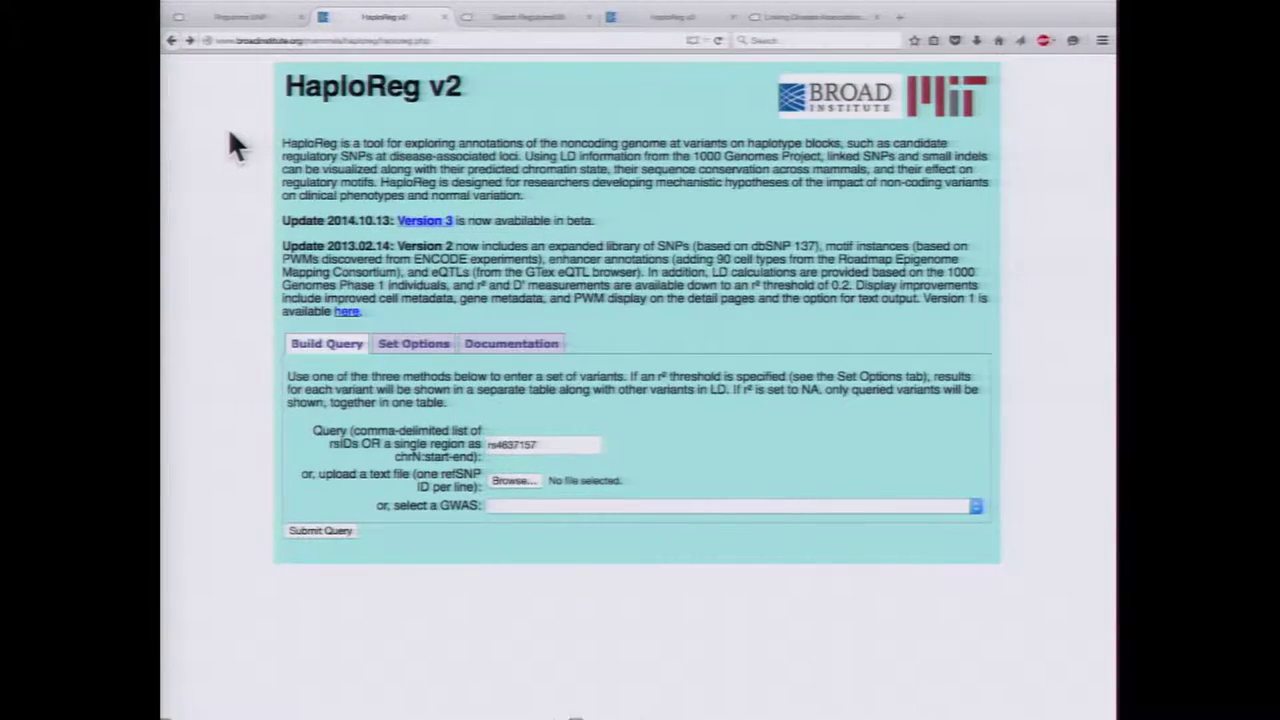
Check the HaploReg query entry against the SNP ID on the RegulomeDB page and return to the HaploReg v2 query form
click(572, 444)
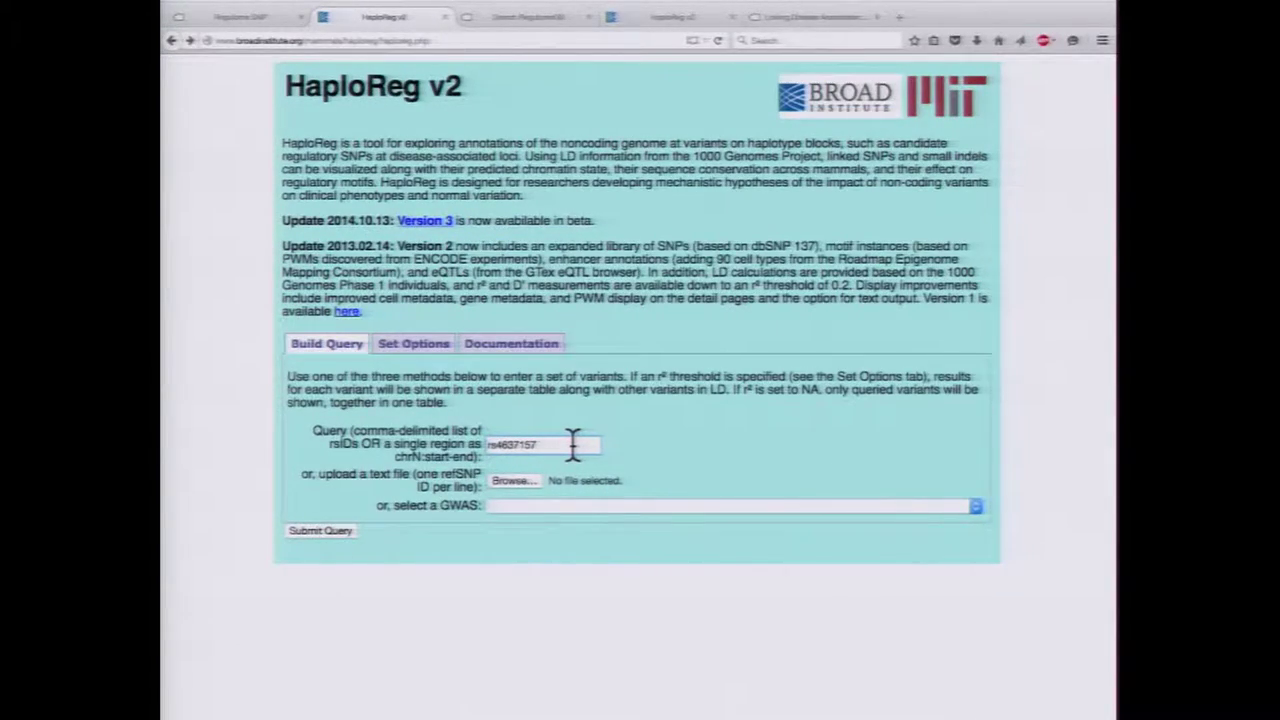
click(256, 19)
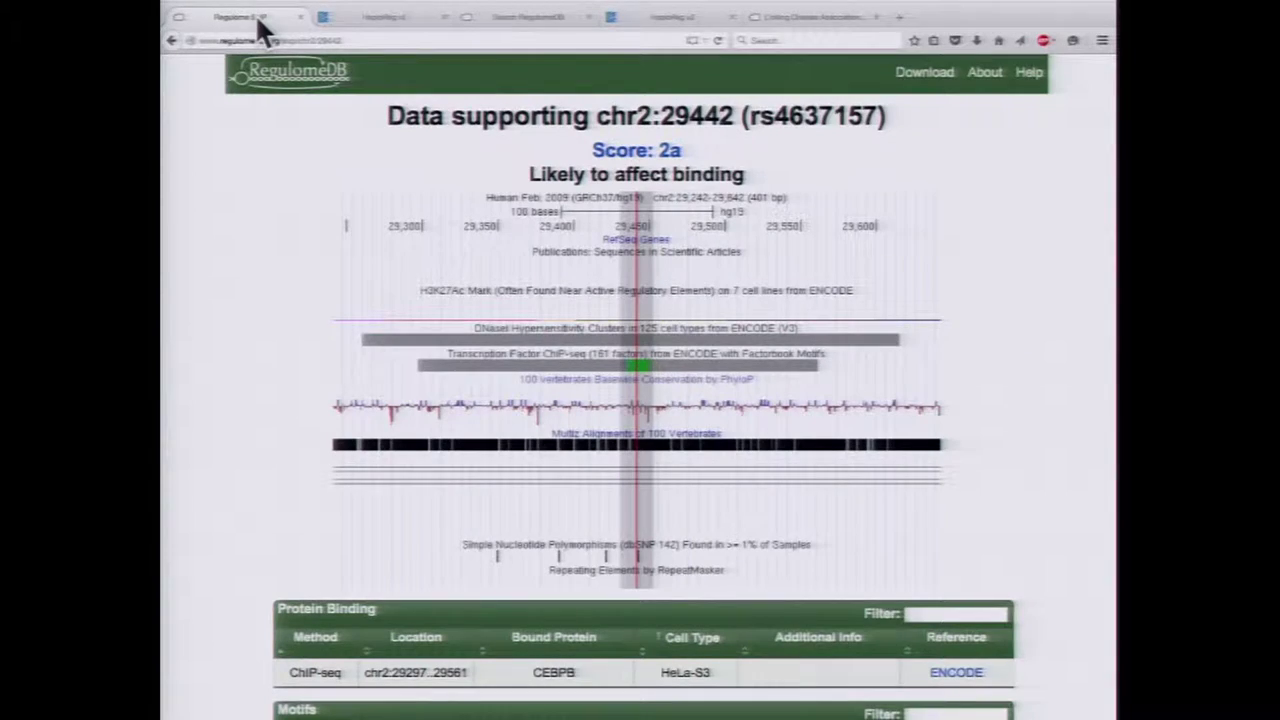
click(380, 14)
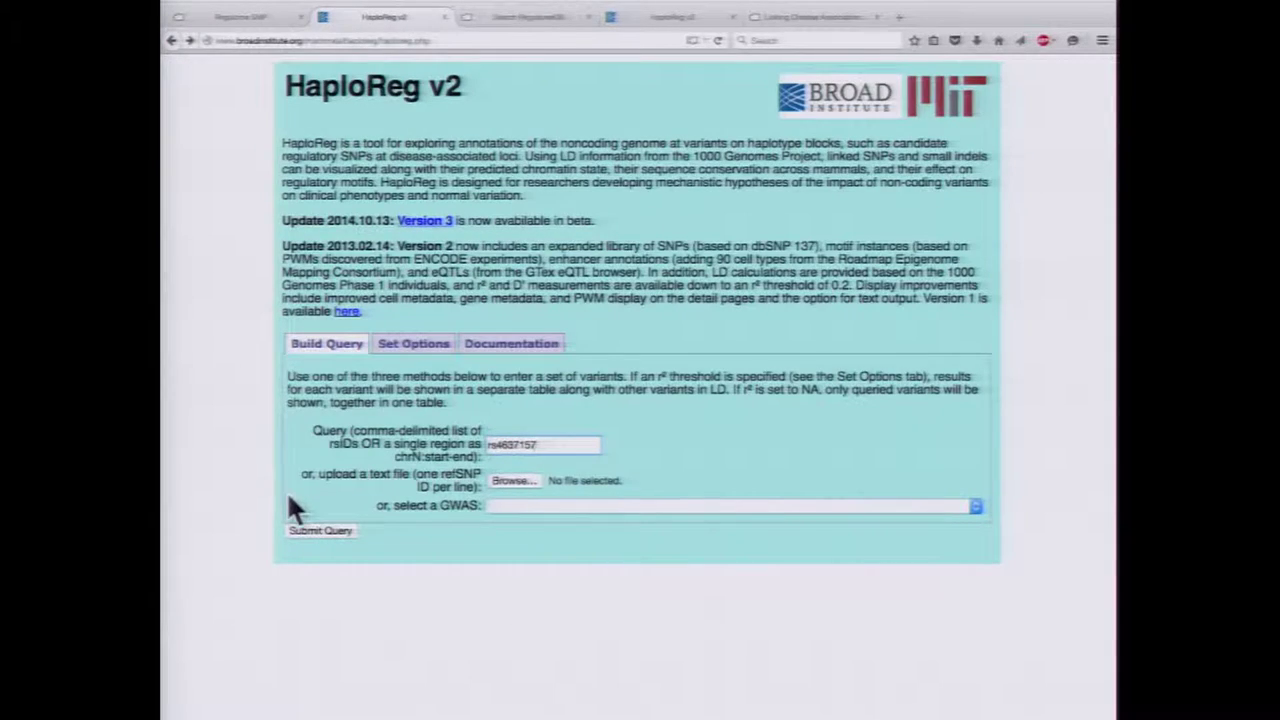
Submit the HaploReg query for rs4637157 and review the table of variants with r² >= 0.8
click(322, 527)
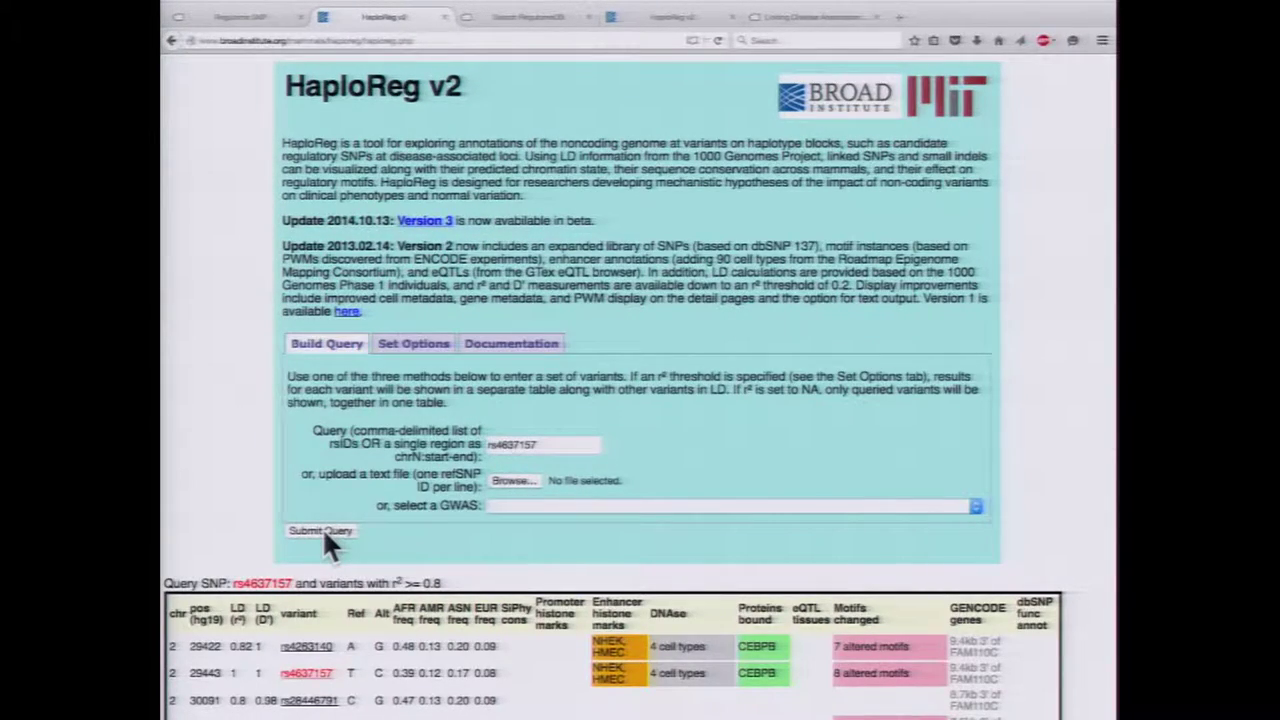
scroll(322, 527, down, 4)
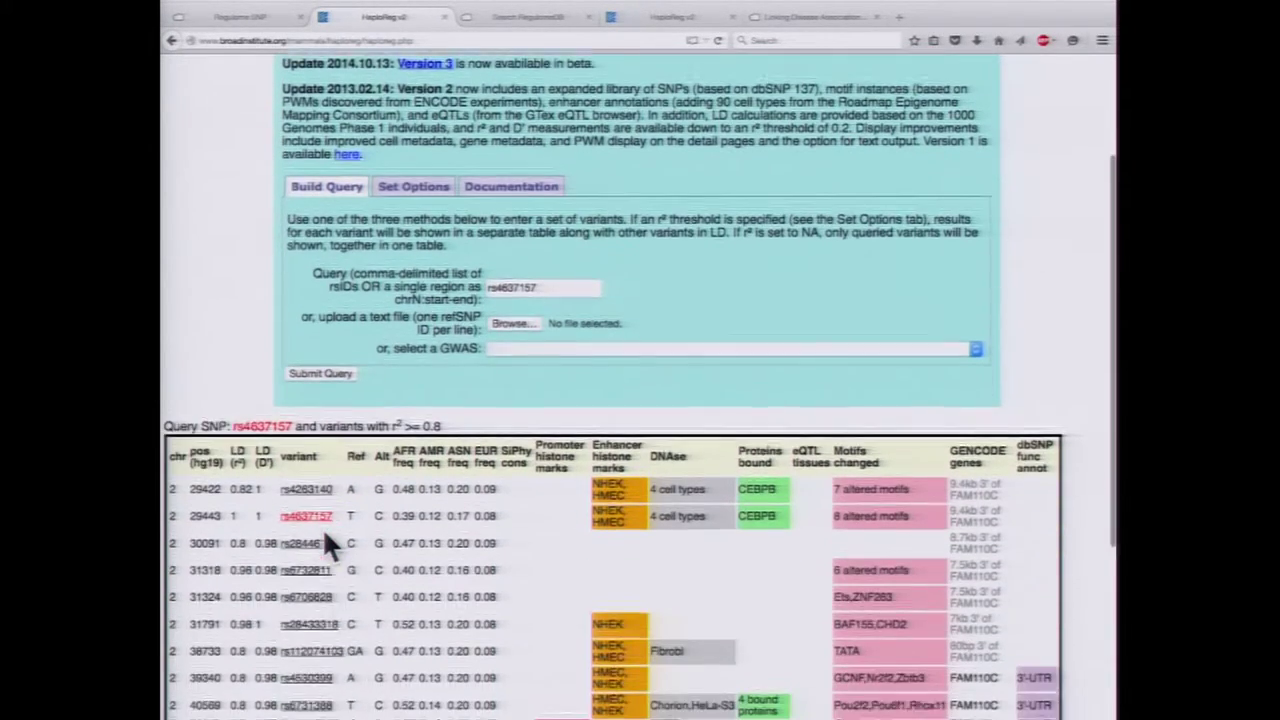
scroll(323, 537, down, 5)
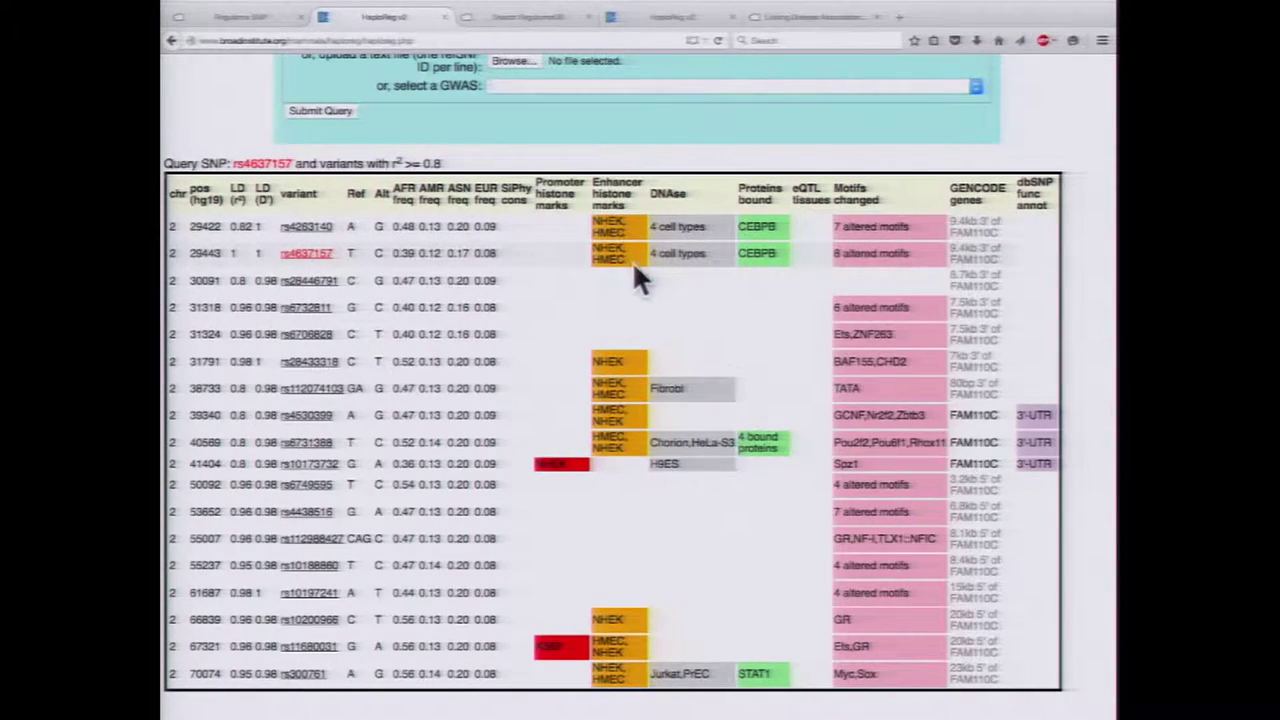
Open the detail view for rs4637157 and examine its sequence facts, closest genes, and ENCODE and Roadmap chromatin states
click(310, 253)
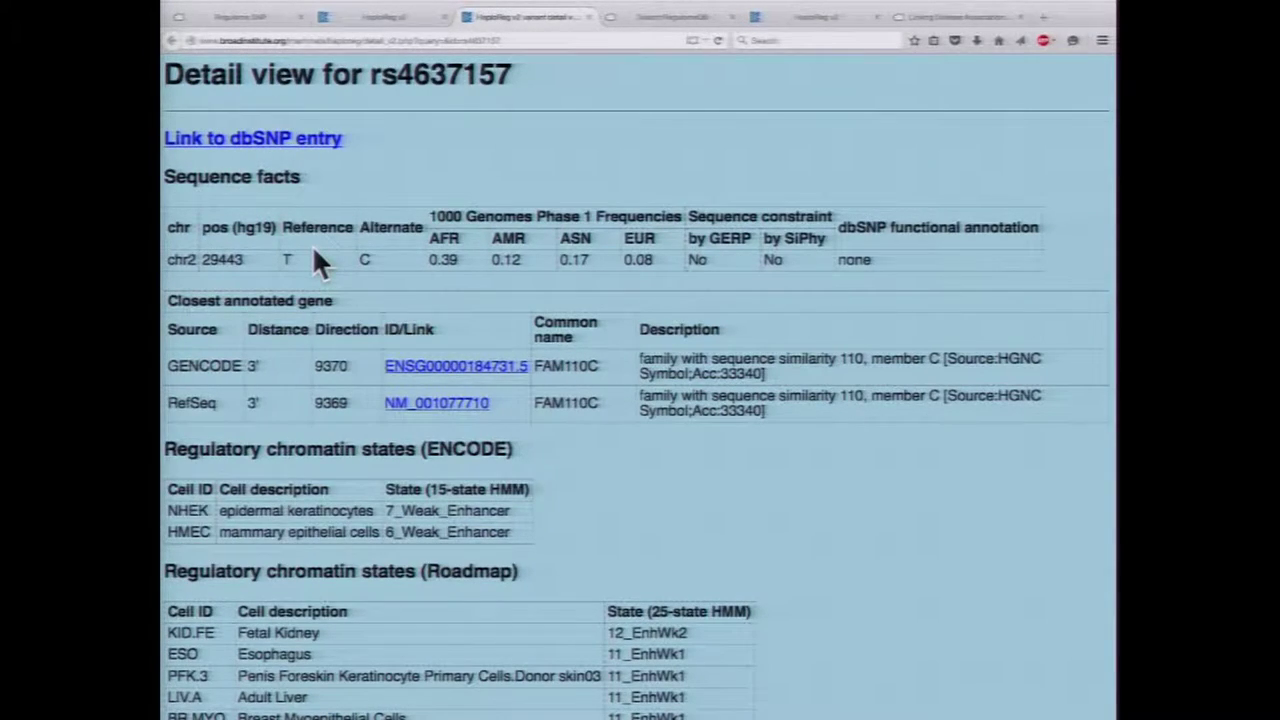
scroll(486, 160, down, 2)
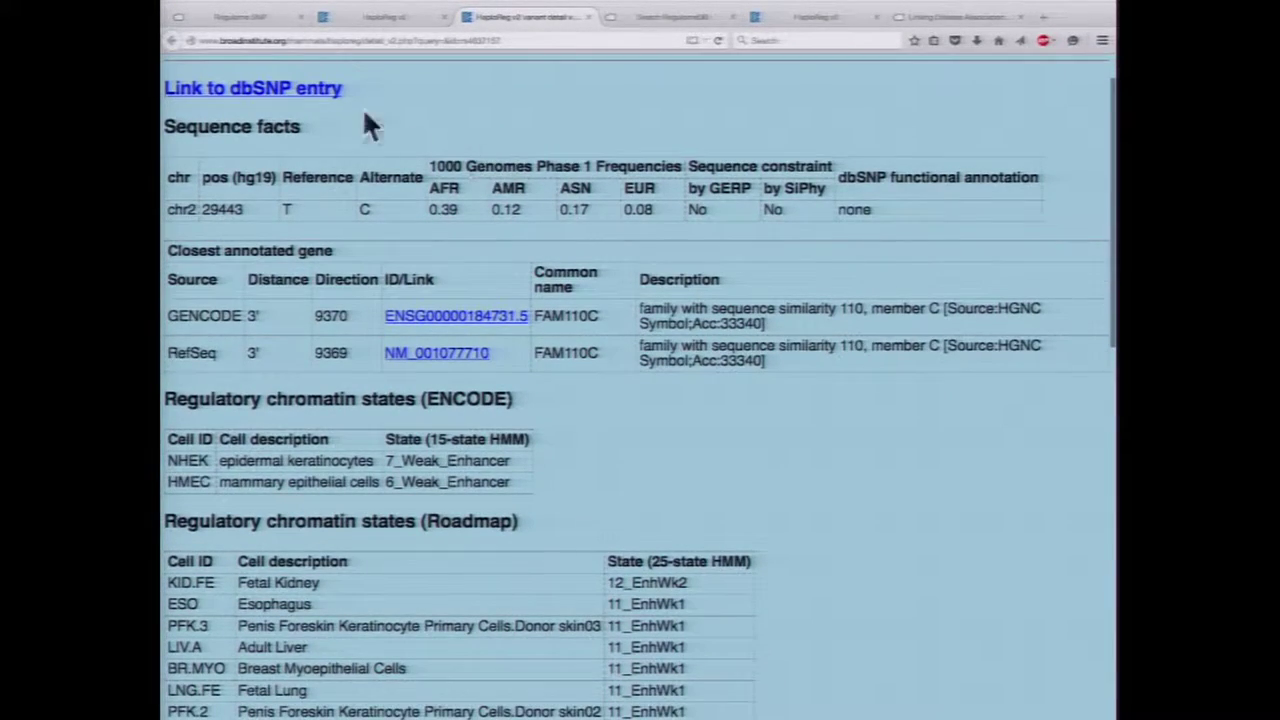
scroll(623, 148, down, 2)
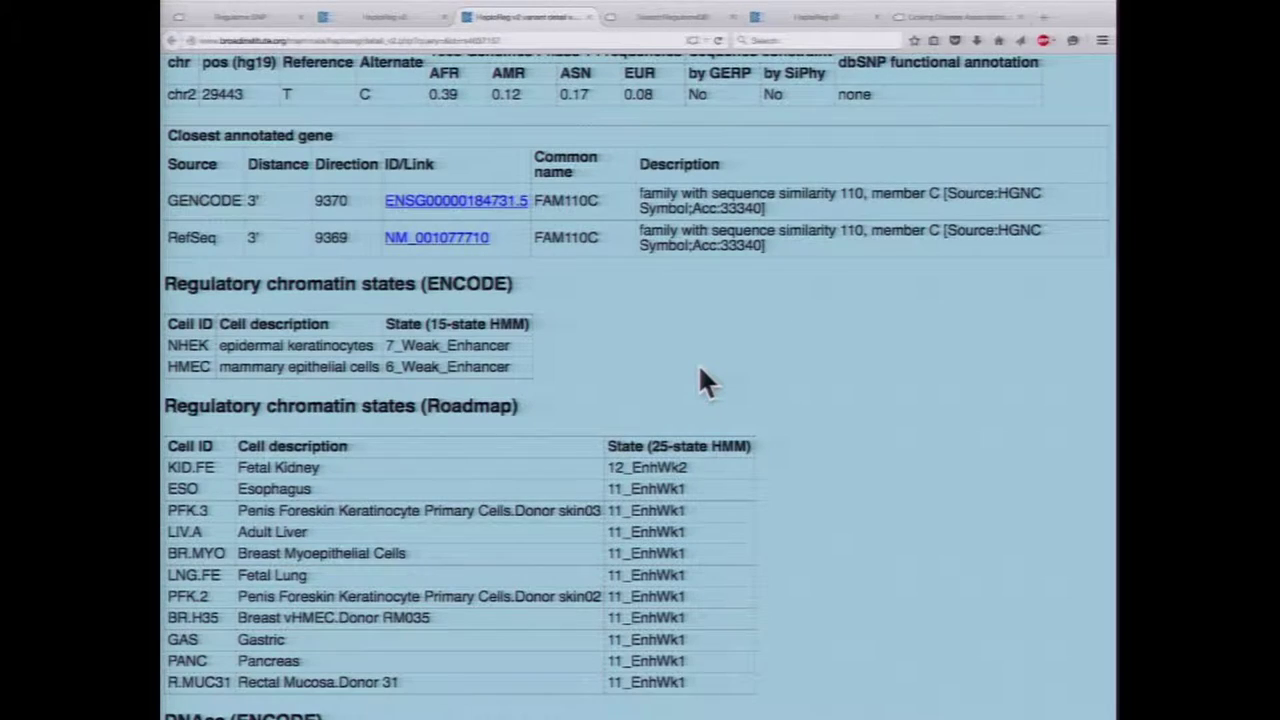
scroll(699, 369, down, 3)
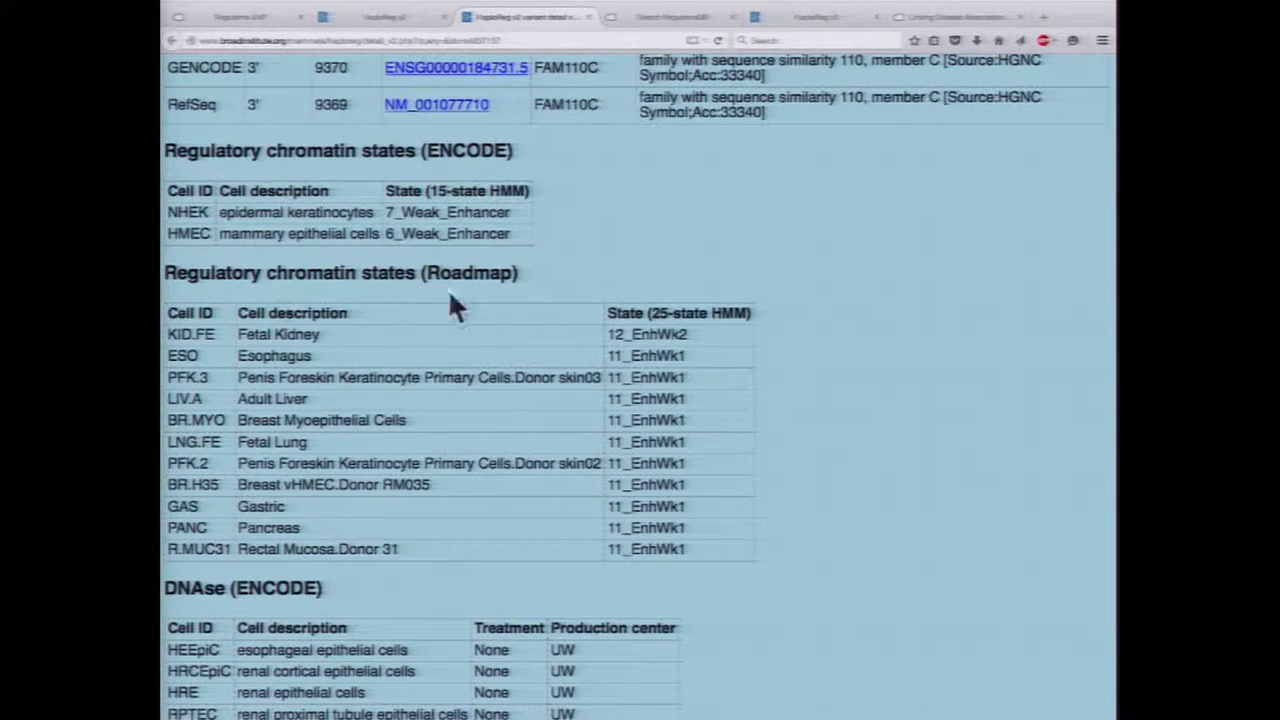
scroll(874, 255, down, 1)
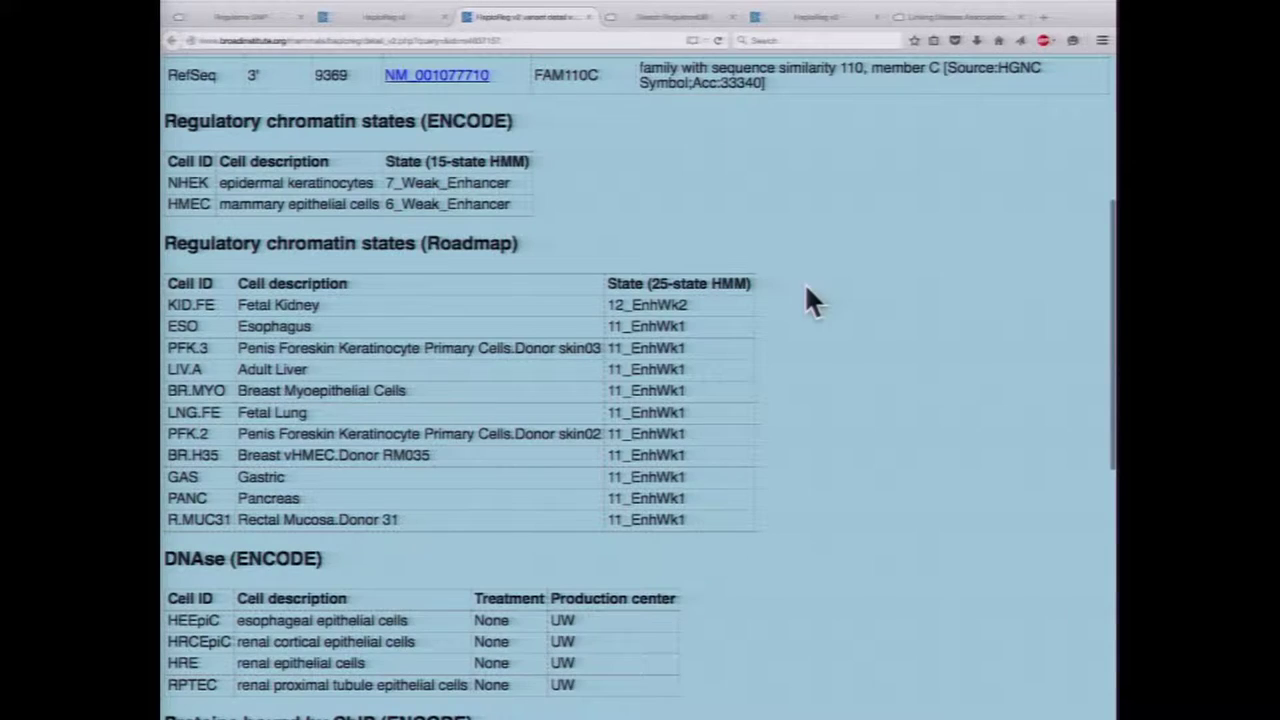
Examine the DNAse, ChIP-bound protein and altered regulatory motif tables in the rs4637157 detail view
scroll(806, 289, down, 5)
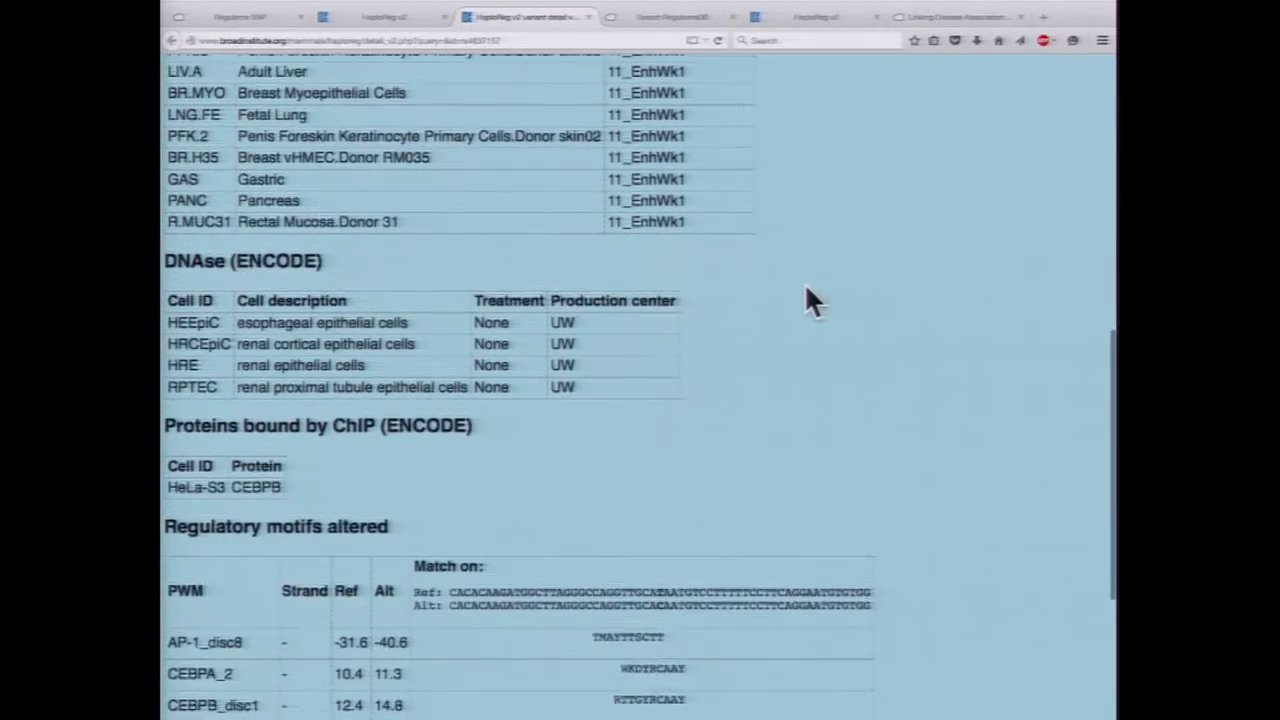
scroll(805, 289, up, 1)
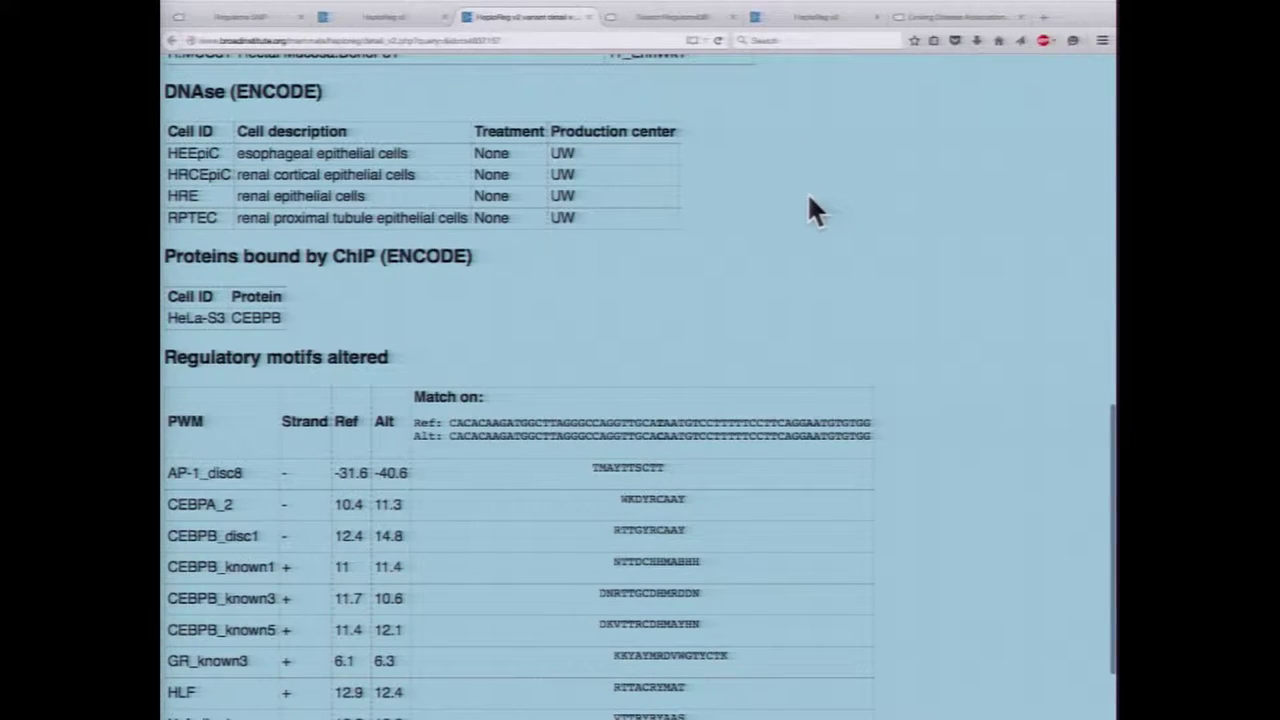
scroll(811, 209, down, 2)
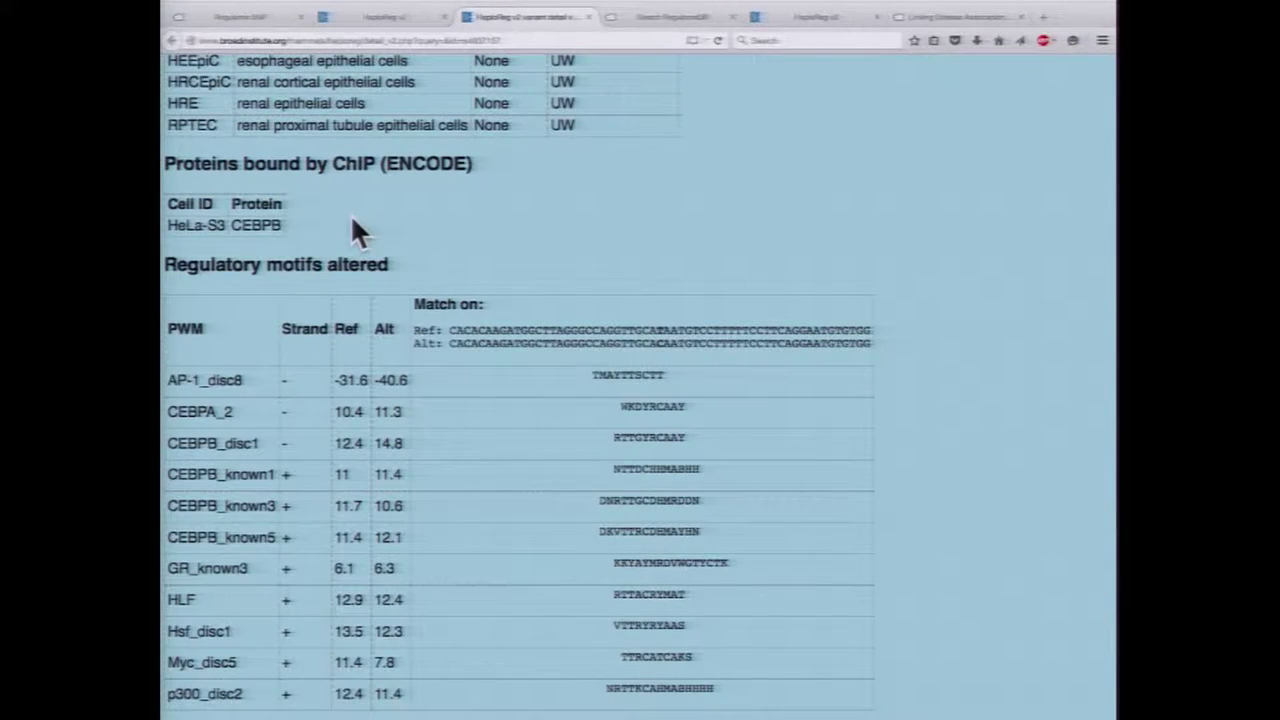
scroll(610, 245, down, 1)
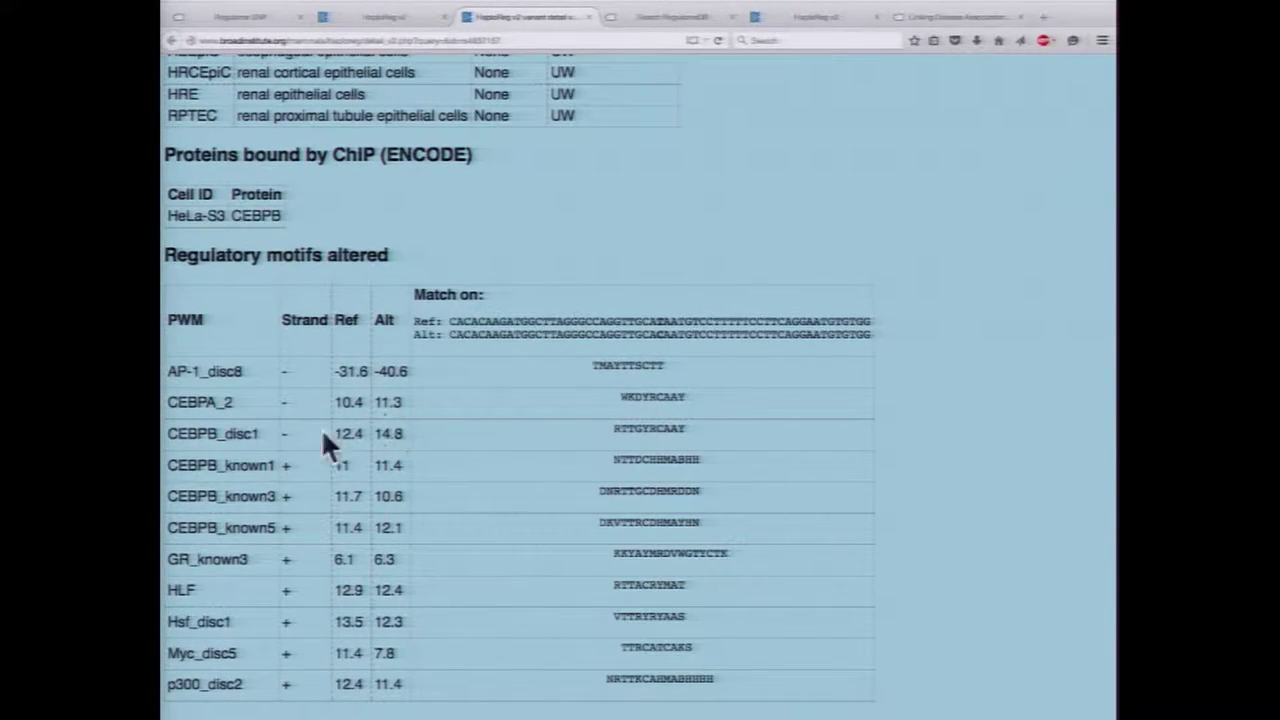
Highlight the CEBPB motif rows in the detail view and compare them with the motif evidence on the RegulomeDB page
drag(171, 434, 417, 483)
click(257, 15)
scroll(570, 250, down, 5)
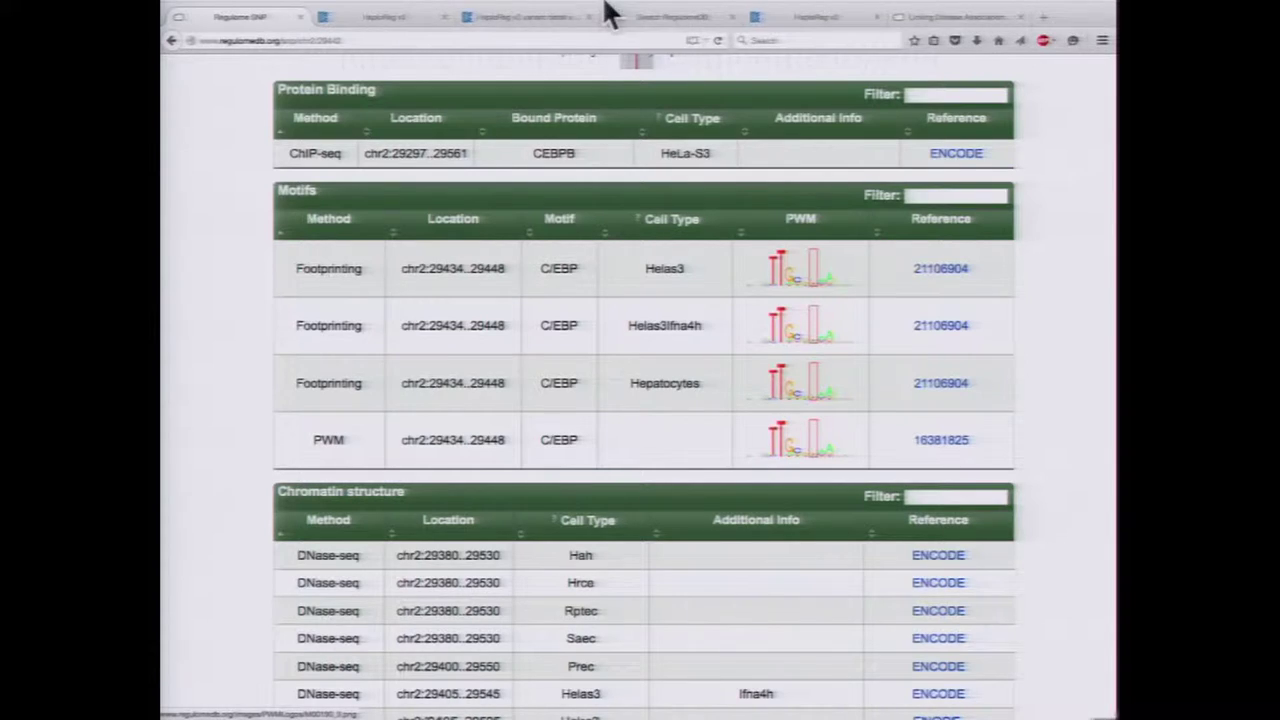
click(390, 17)
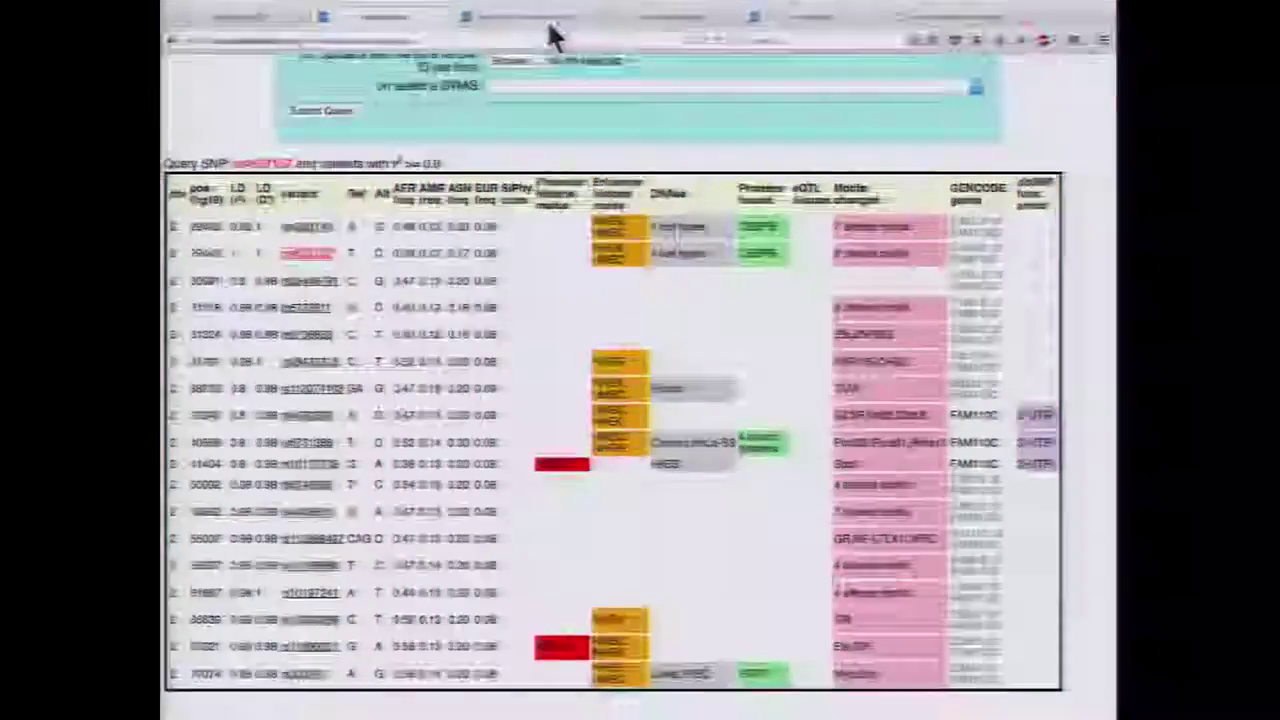
click(546, 19)
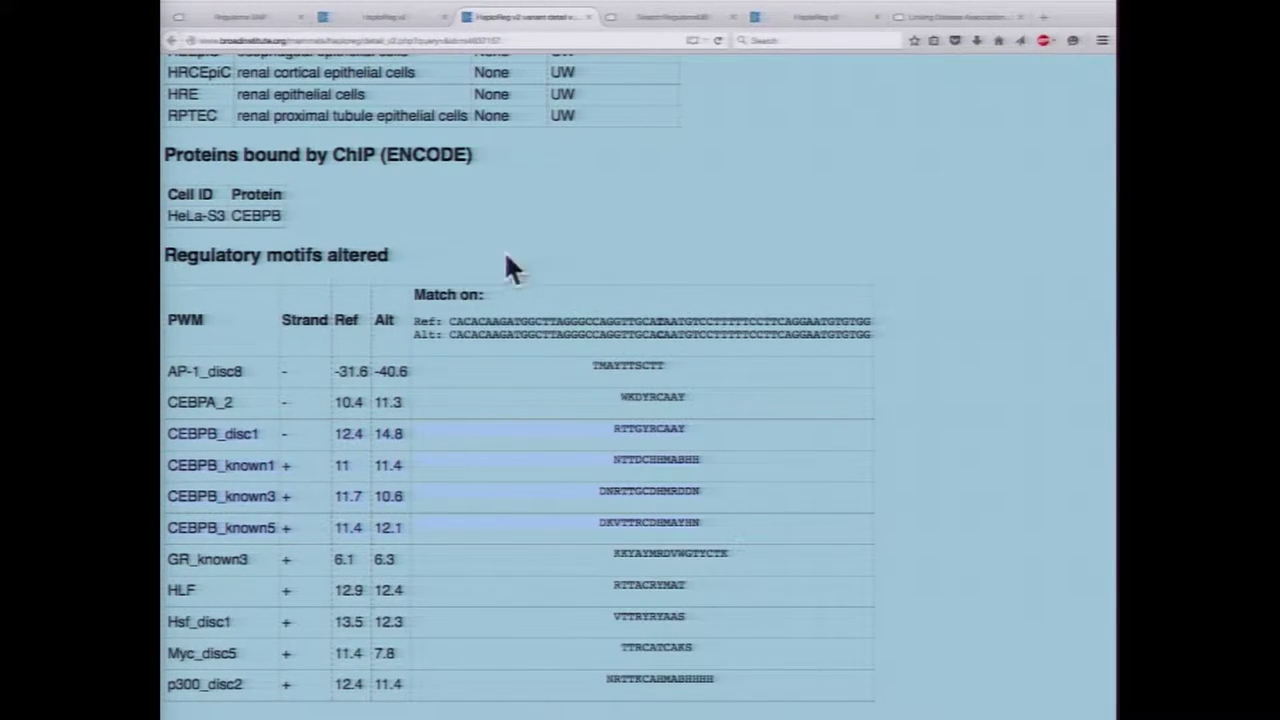
Check the RegulomeDB search page, then return to the HaploReg v2 results for rs4637157
click(647, 18)
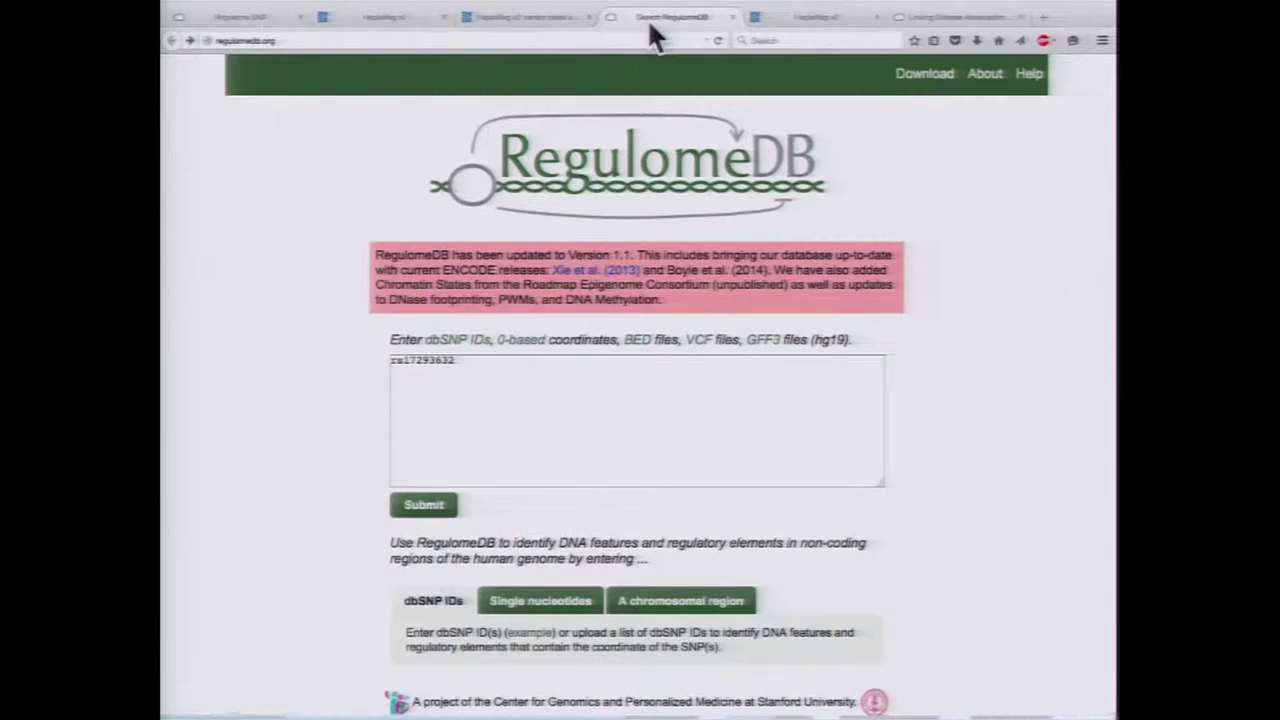
click(498, 16)
click(410, 16)
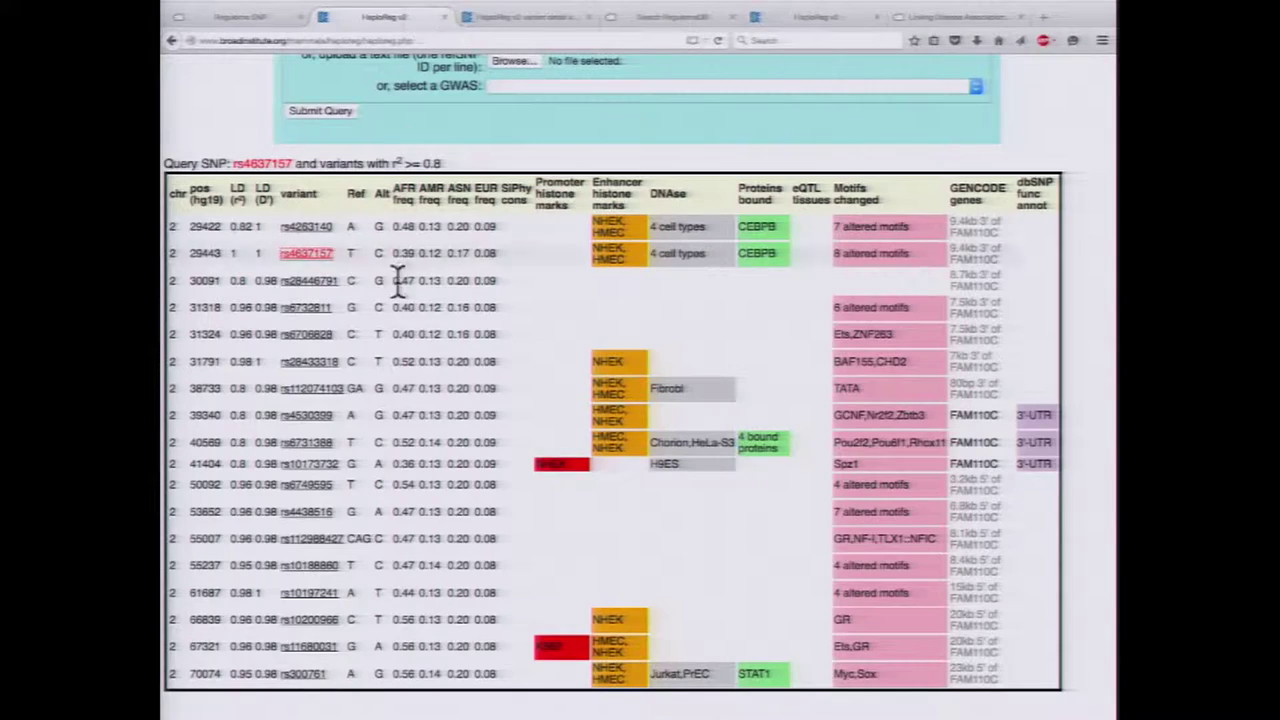
Clear the SNP query, select the GWAS "Asthma (17 studies combined), 62 SNPs" and submit the query
scroll(398, 280, up, 5)
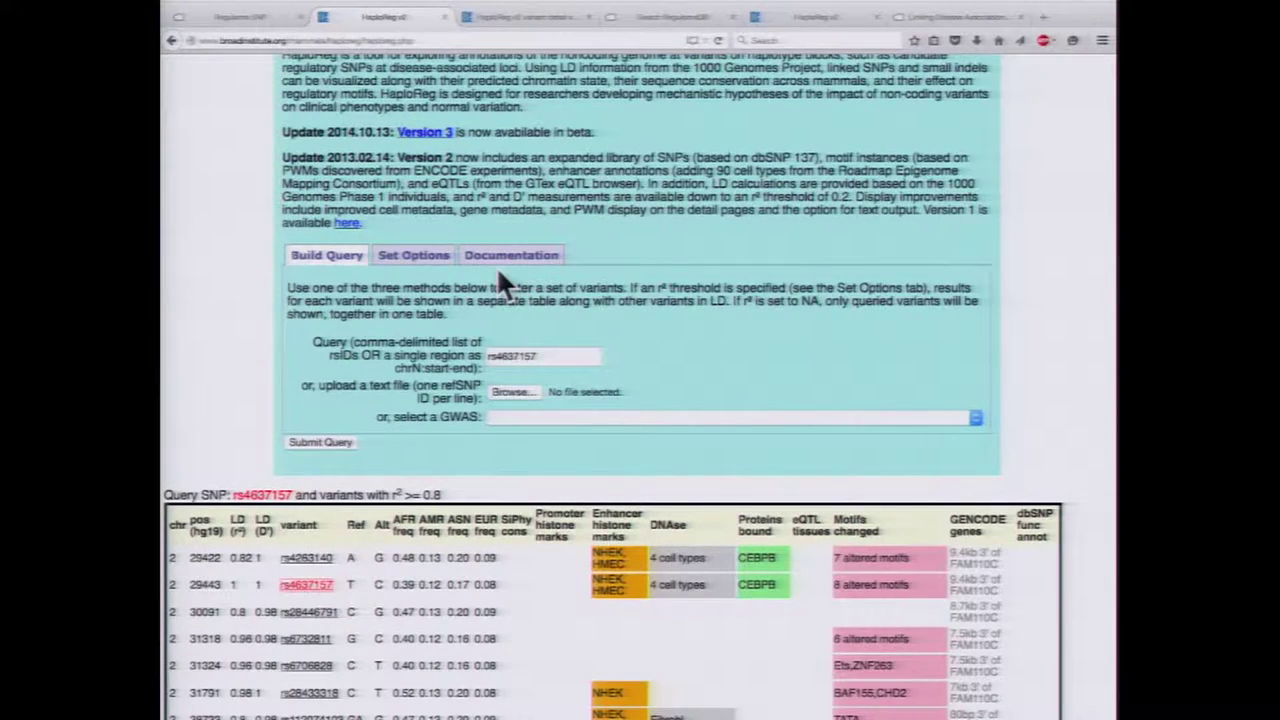
drag(566, 355, 465, 343)
click(596, 417)
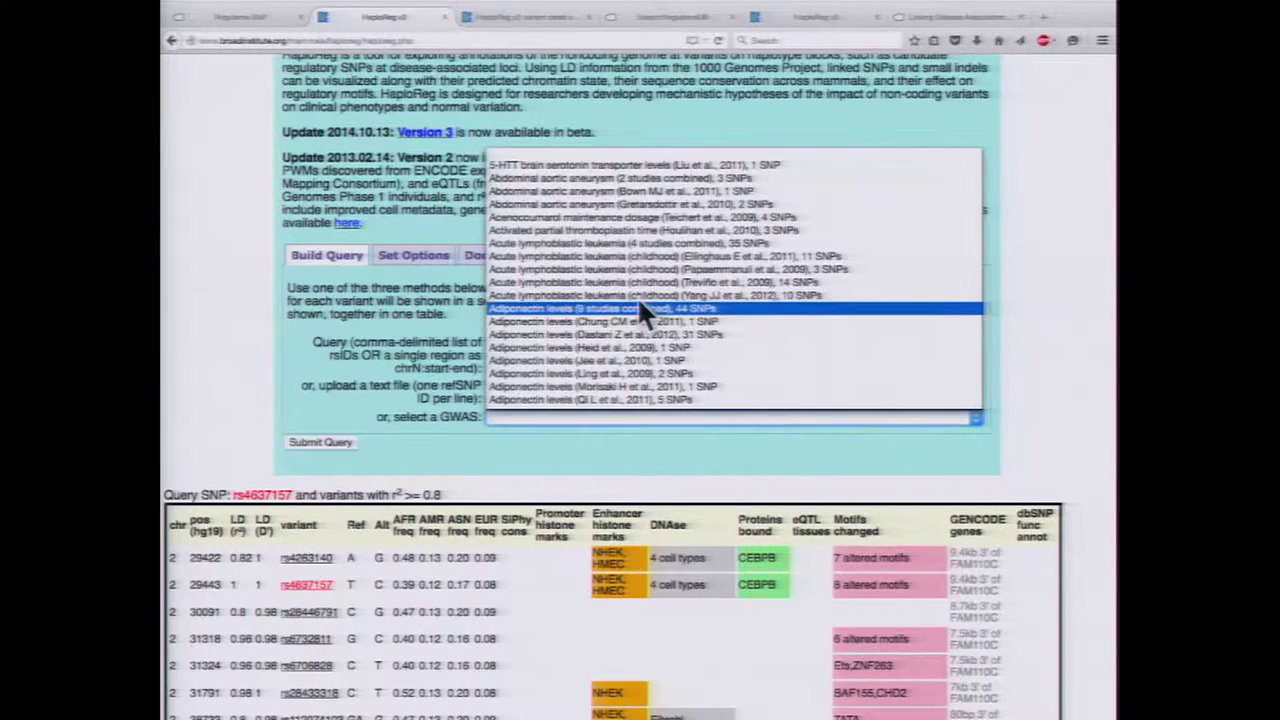
text(asthma)
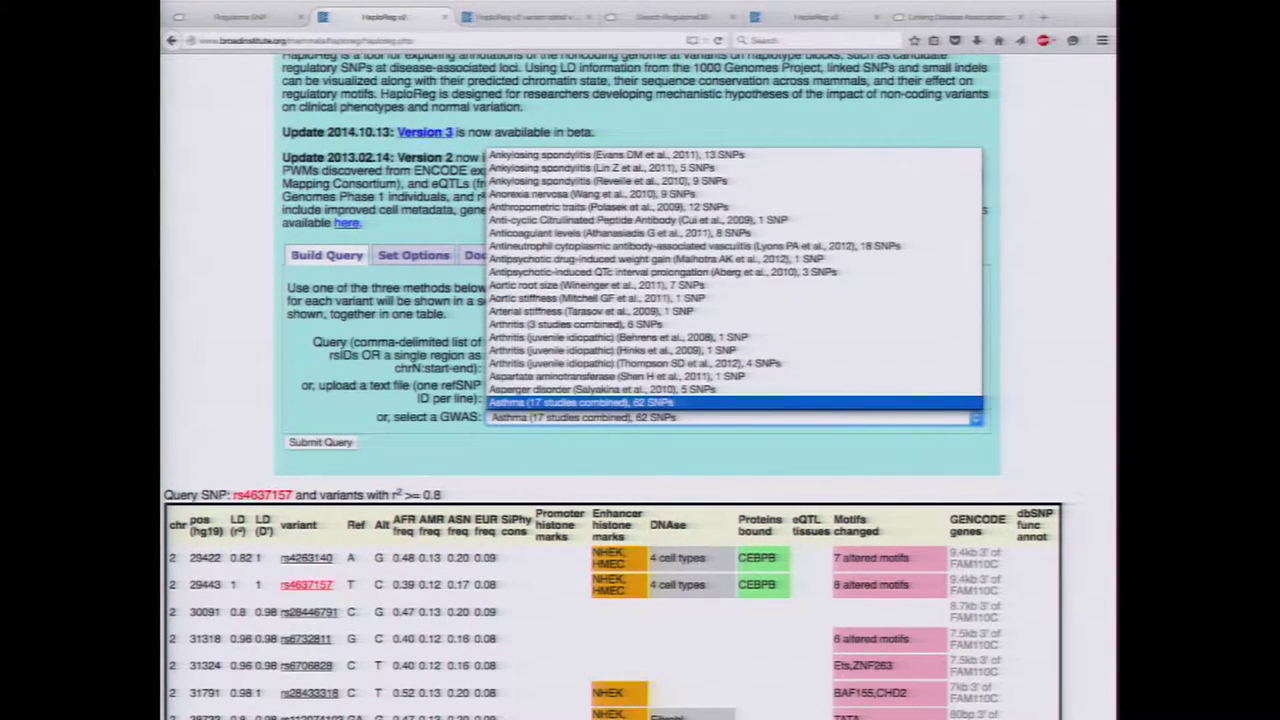
scroll(644, 262, down, 3)
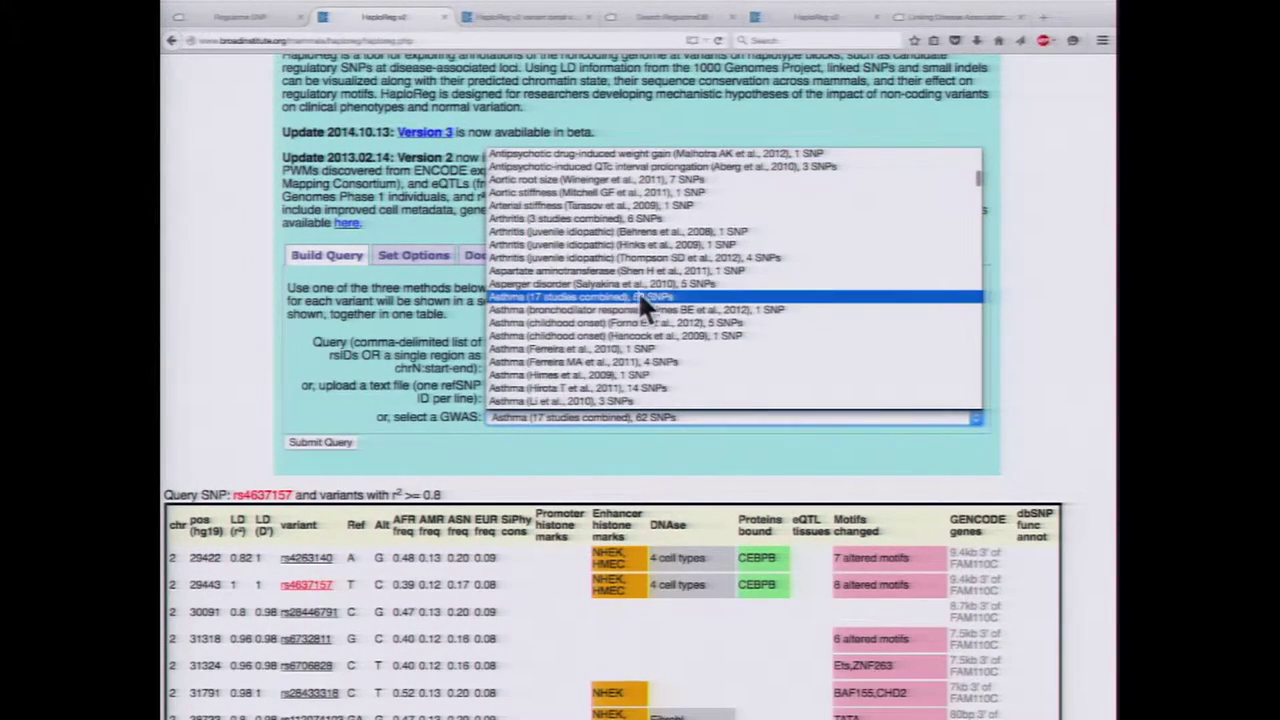
click(698, 292)
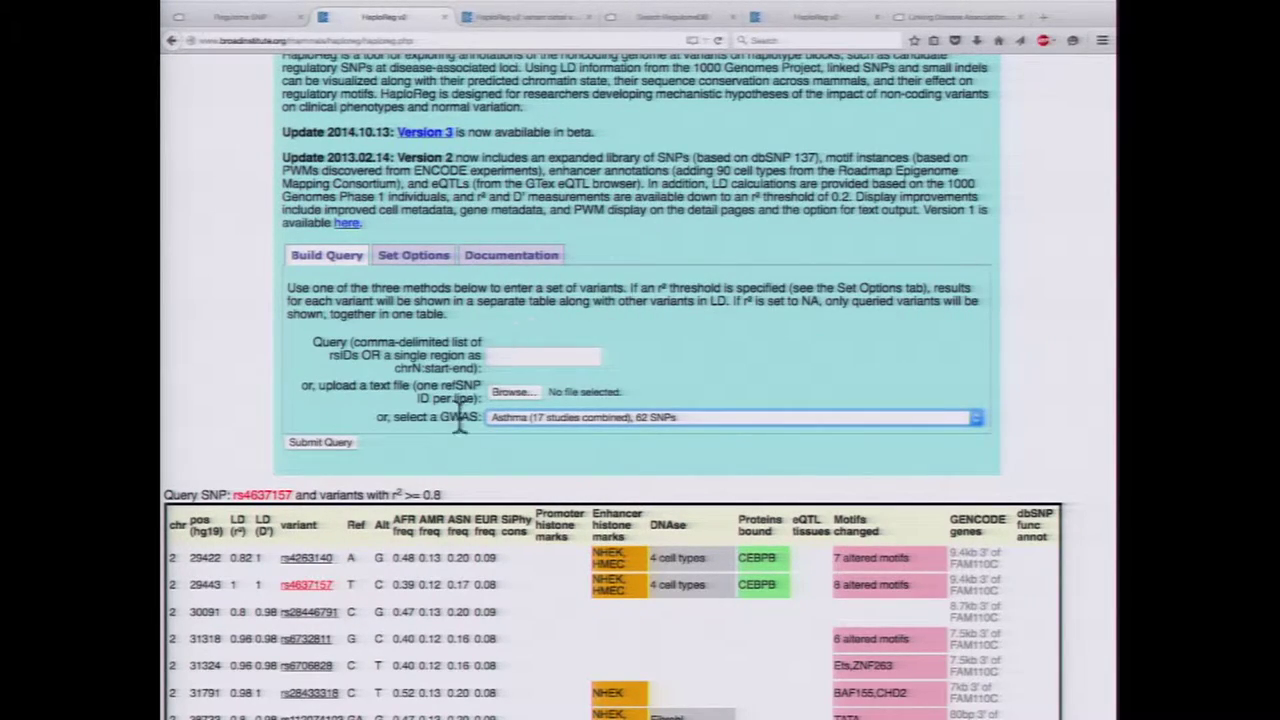
click(339, 440)
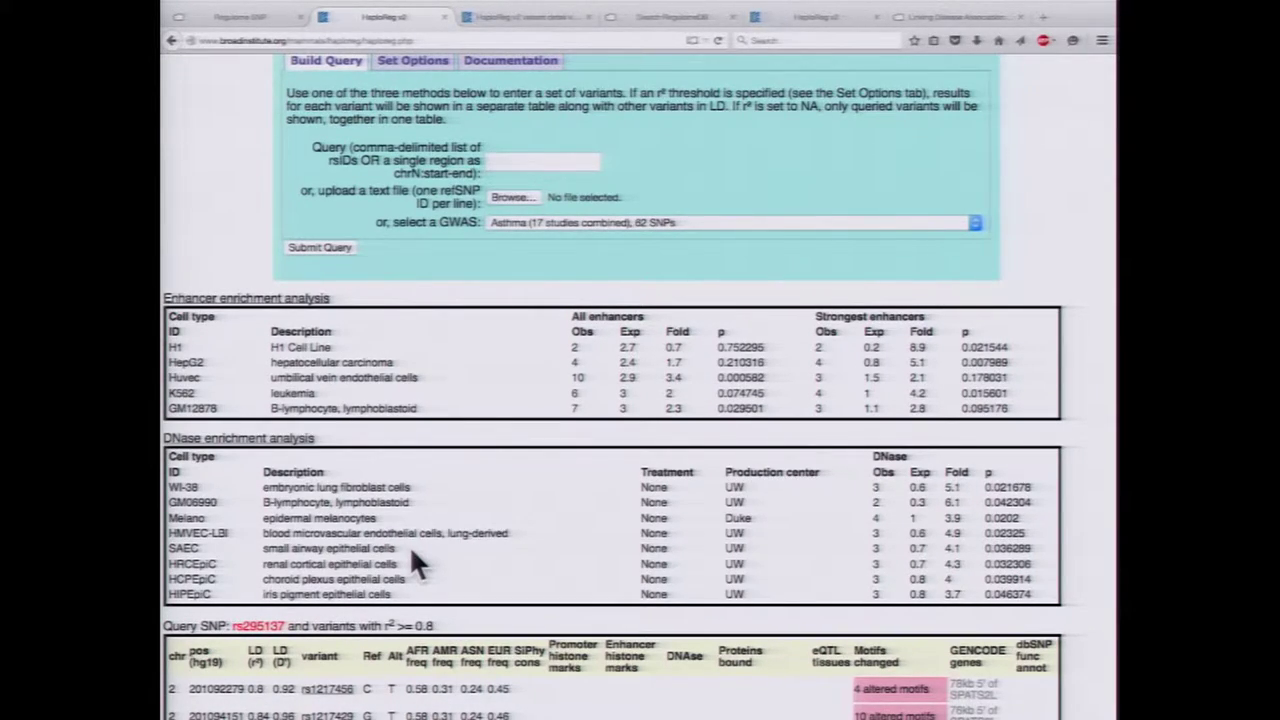
In the query options, view the LD threshold and enrichment background choices, and set the 1000G Phase 1 population to ASN
scroll(636, 242, up, 1)
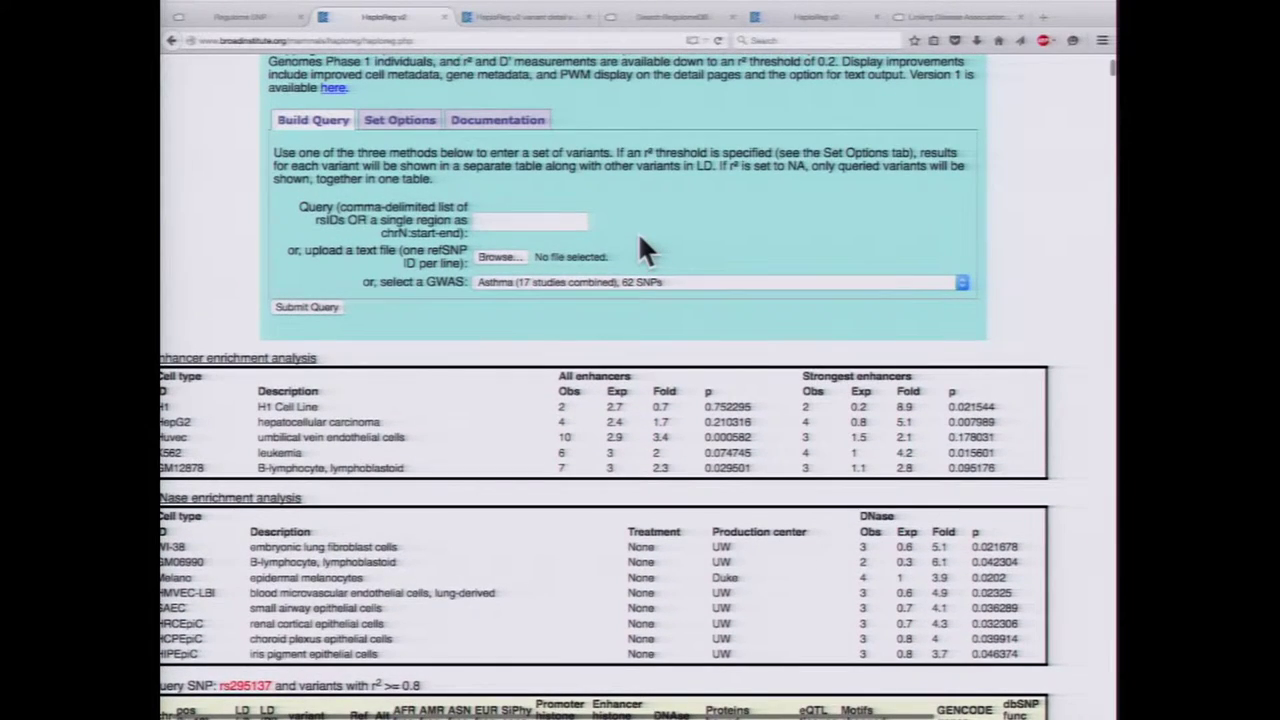
click(418, 122)
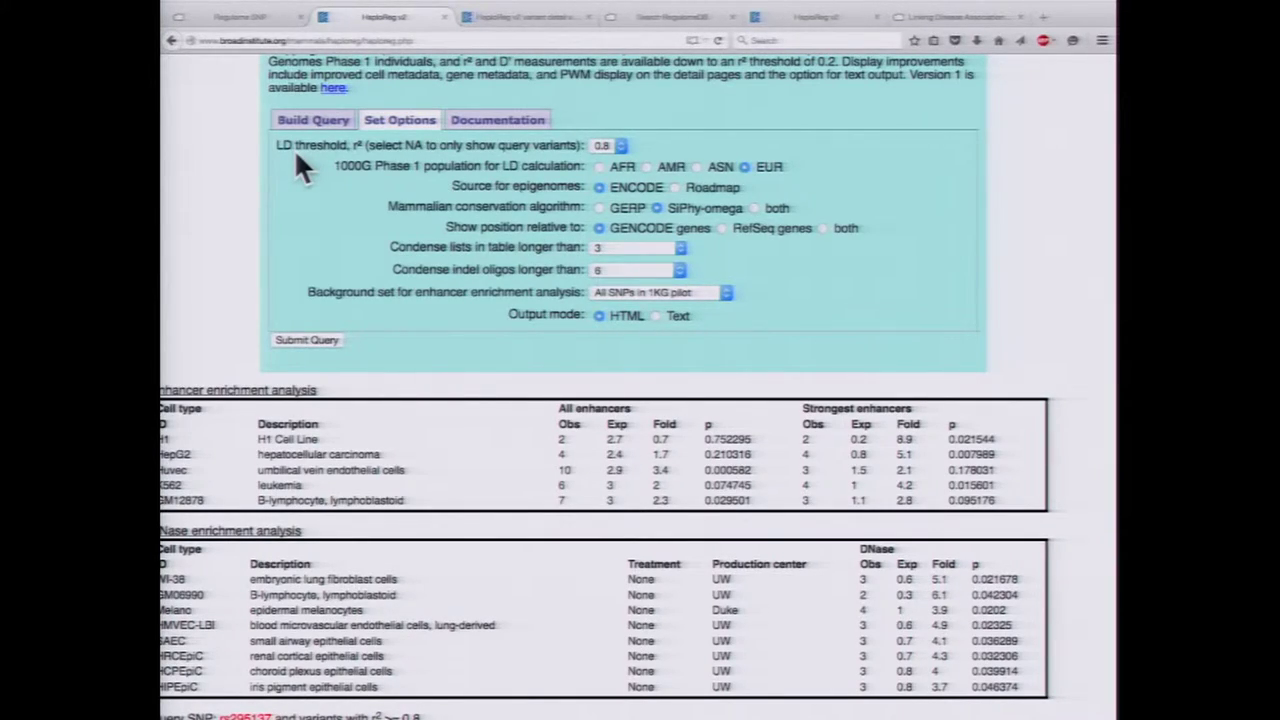
click(619, 145)
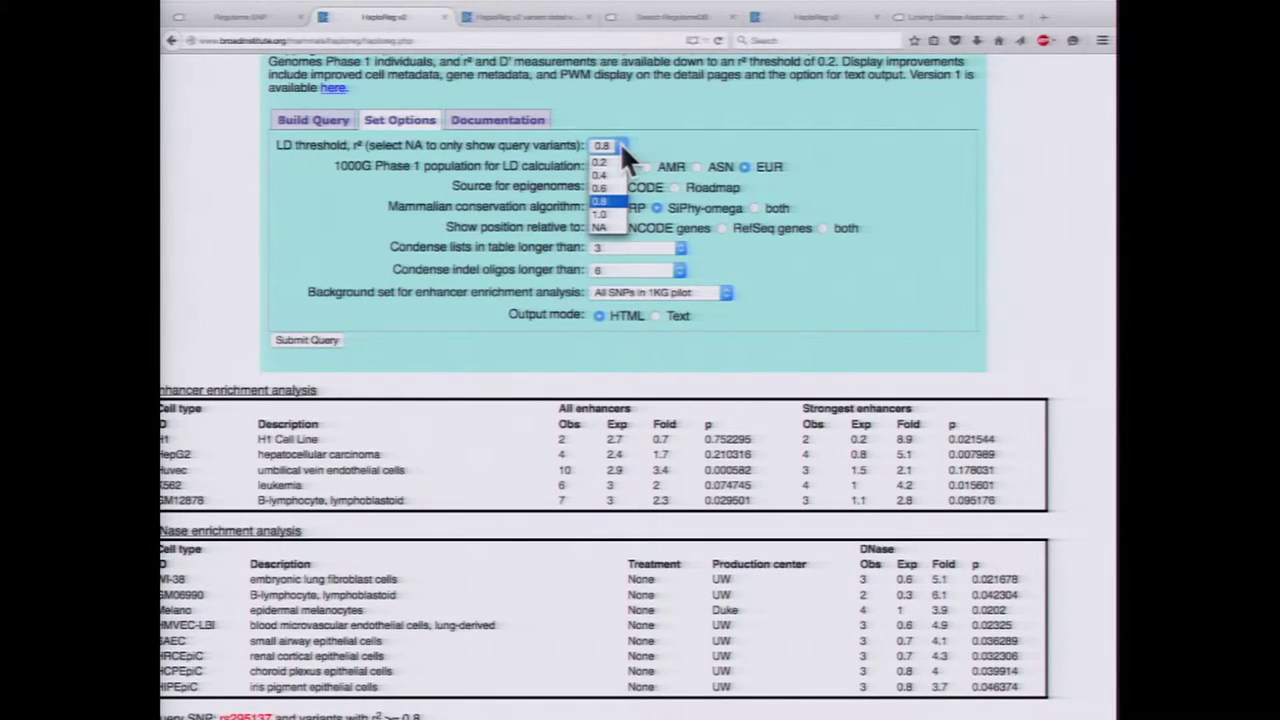
click(670, 125)
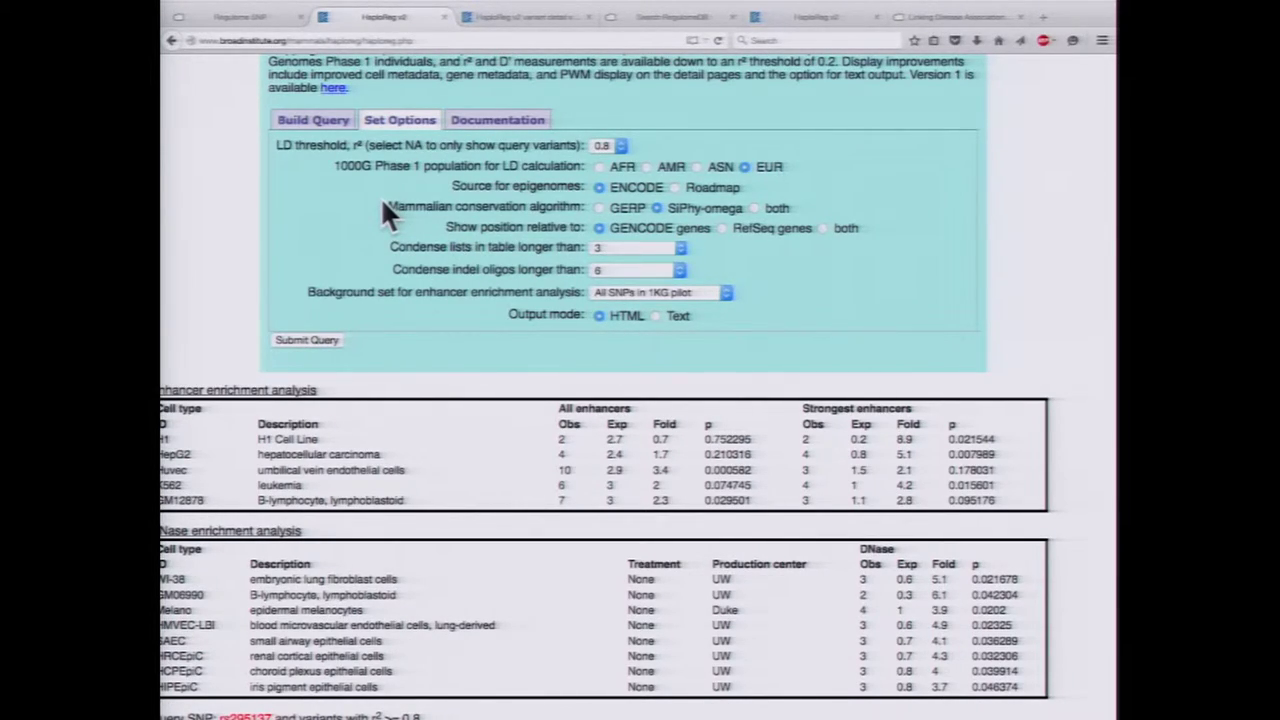
click(697, 167)
click(722, 300)
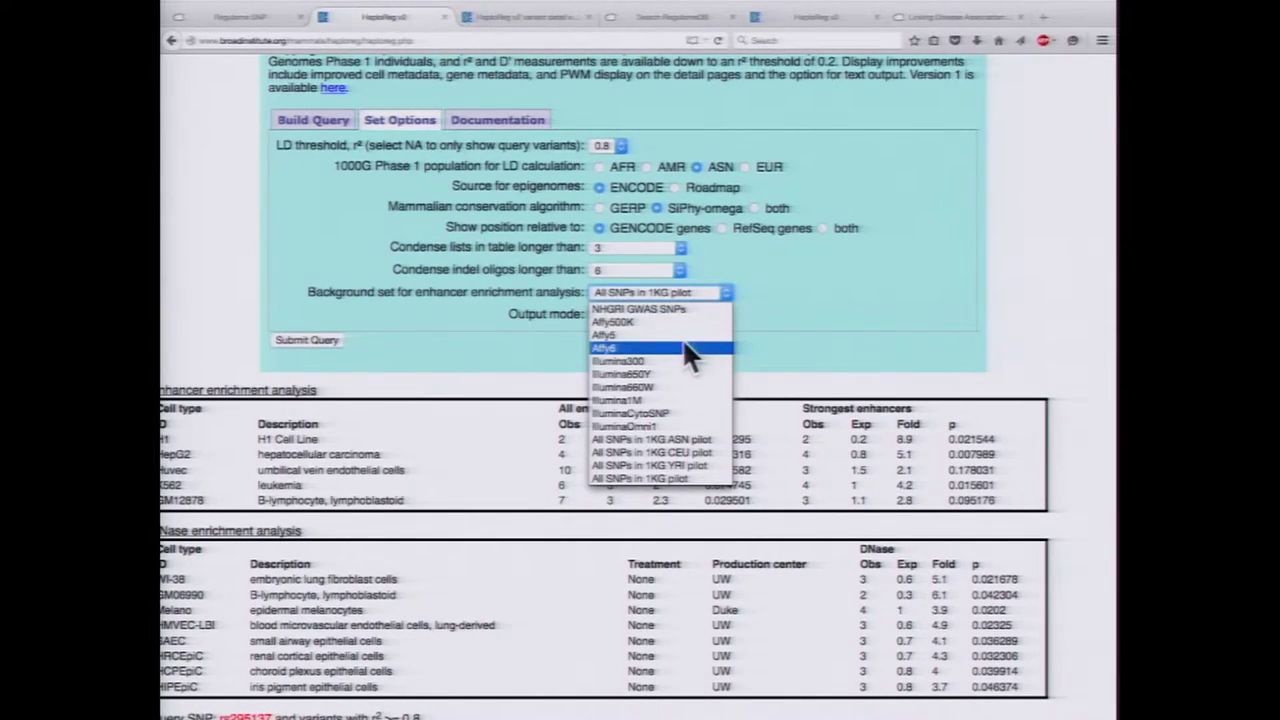
click(800, 308)
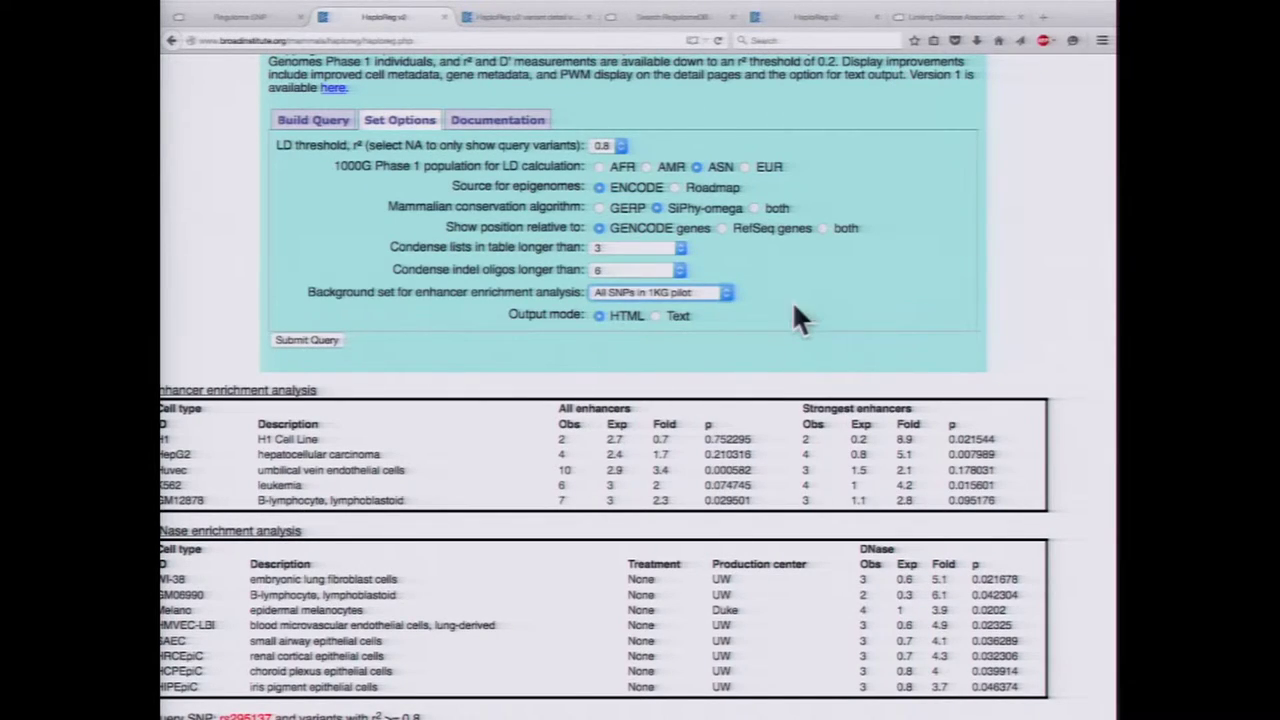
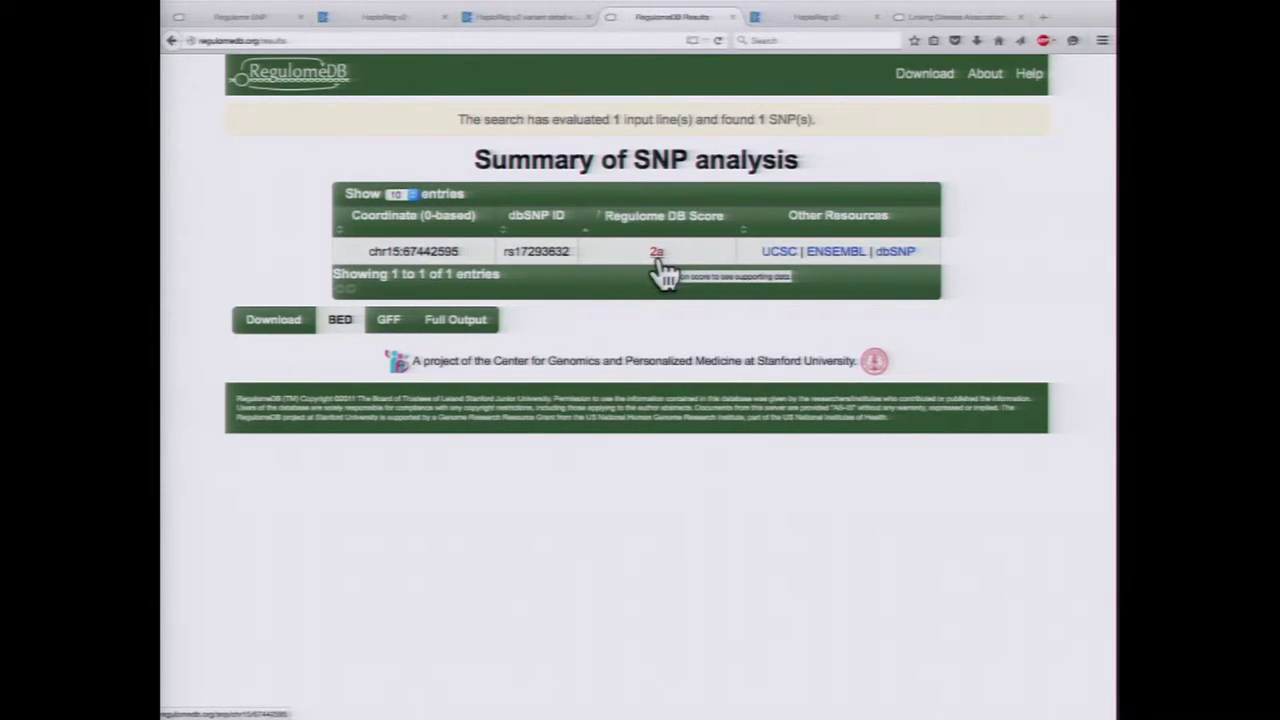
Open the RegulomeDB data supporting the rs17293632 score and examine the genome browser tracks around the SNP
click(657, 255)
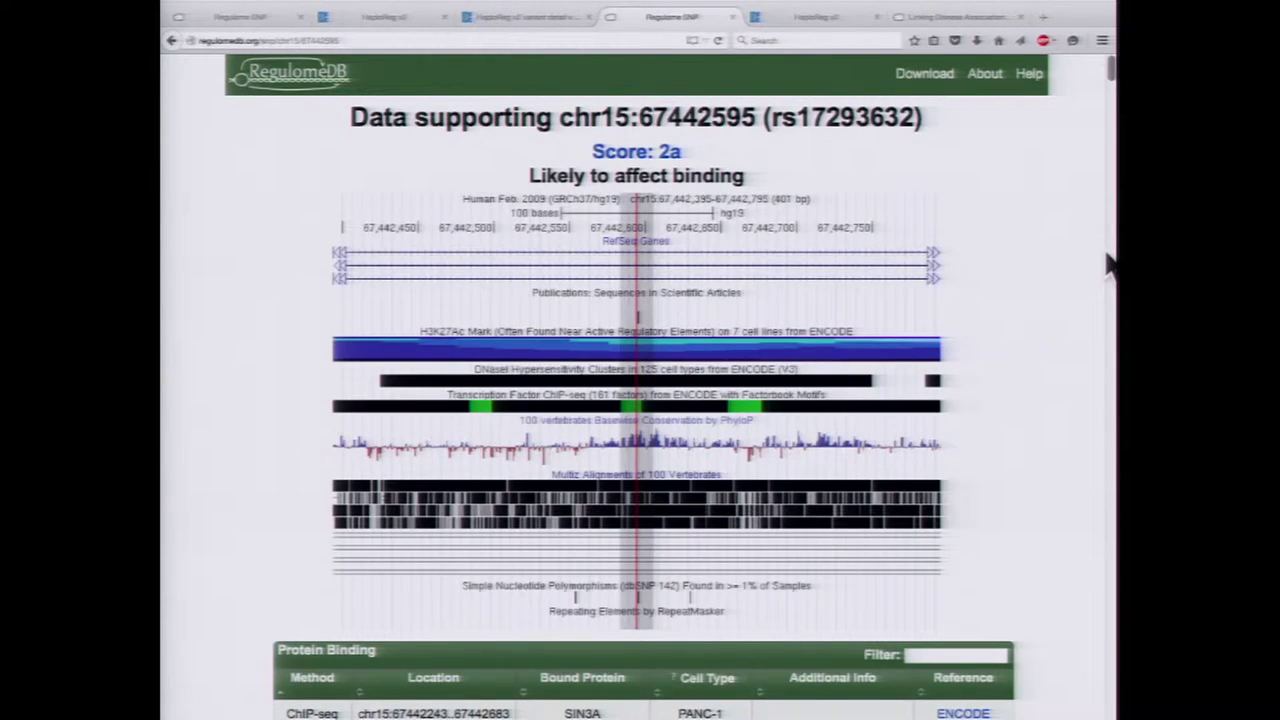
scroll(1071, 257, down, 1)
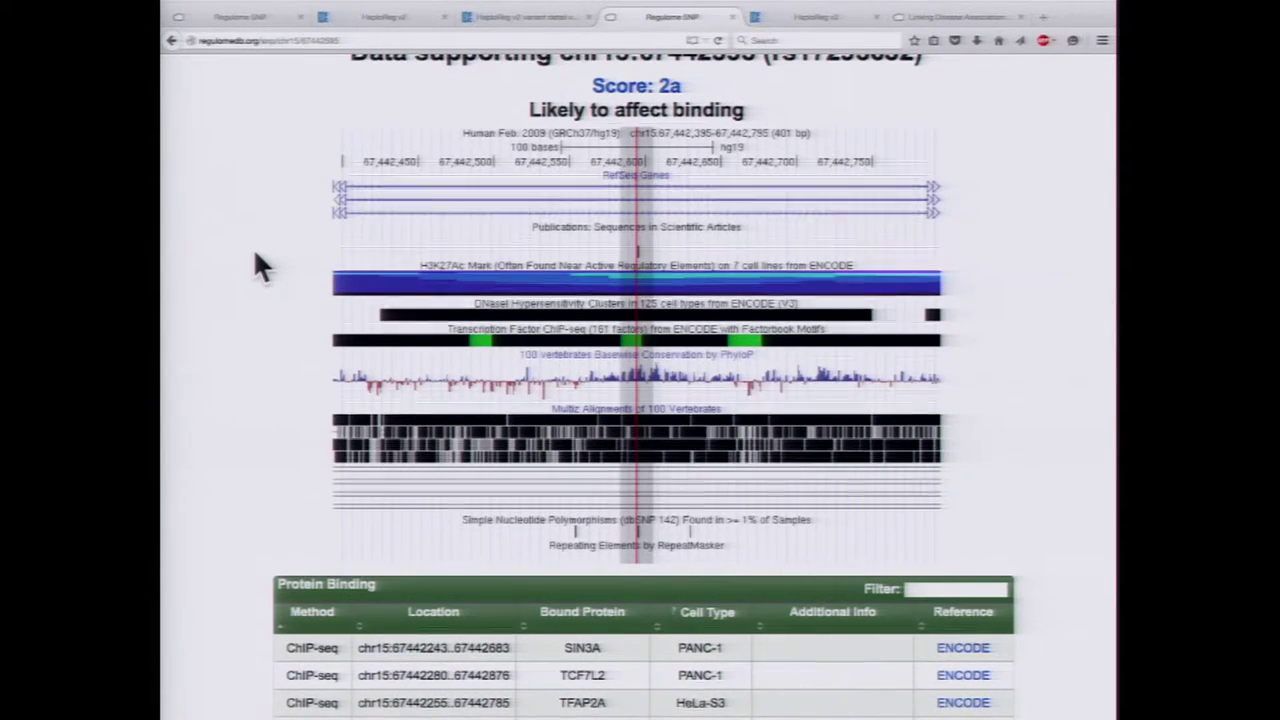
scroll(257, 265, down, 2)
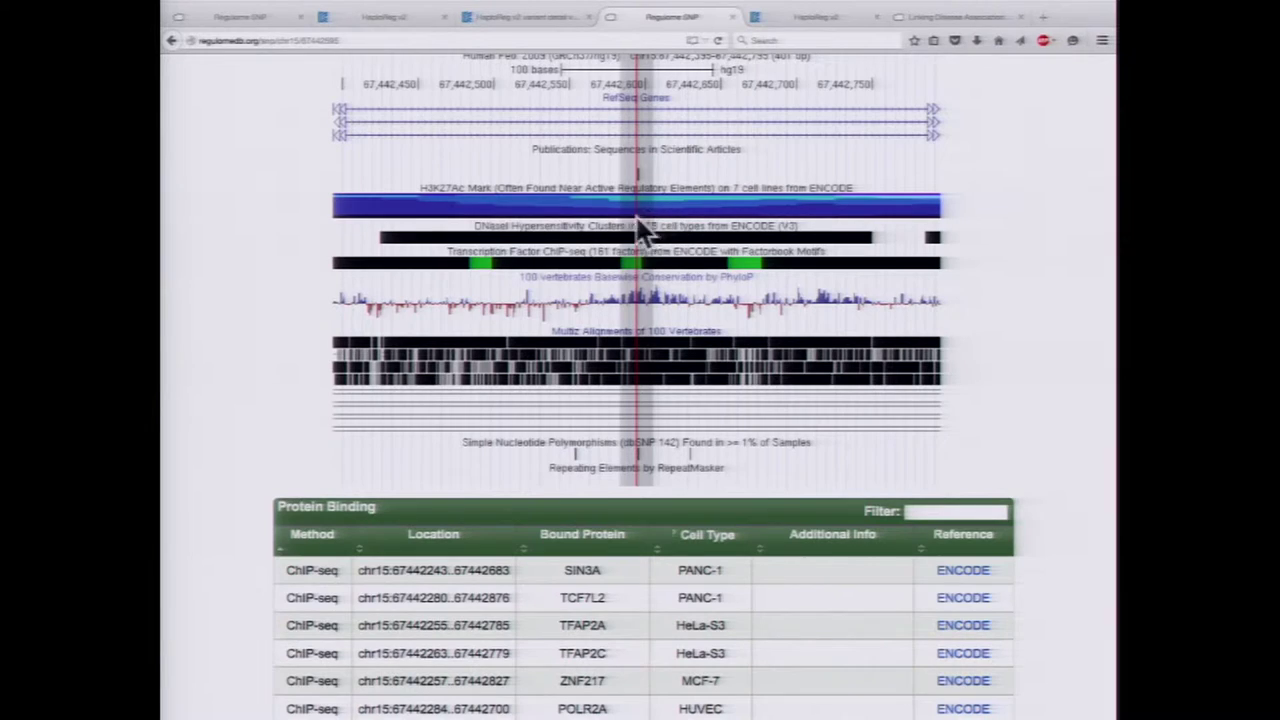
Sort the Protein Binding table for rs17293632 by bound protein
scroll(203, 343, down, 3)
right_click(202, 333)
click(210, 136)
scroll(210, 136, down, 5)
scroll(210, 140, up, 1)
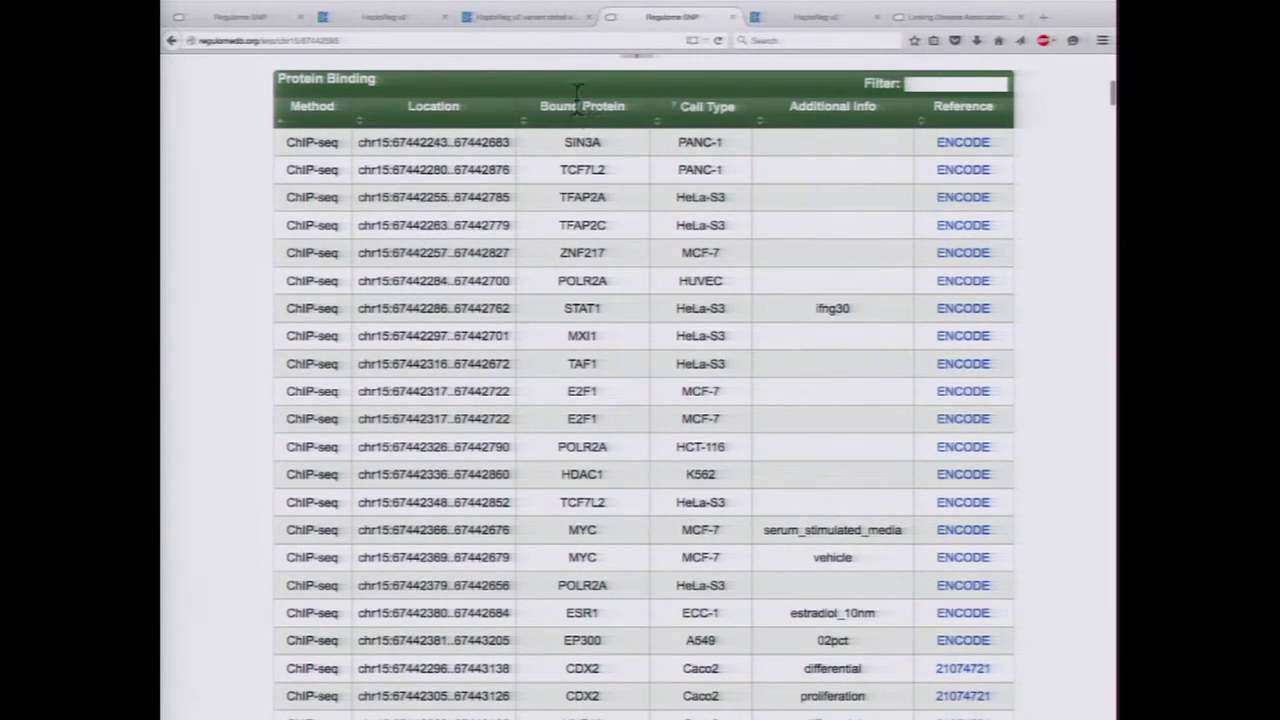
click(528, 111)
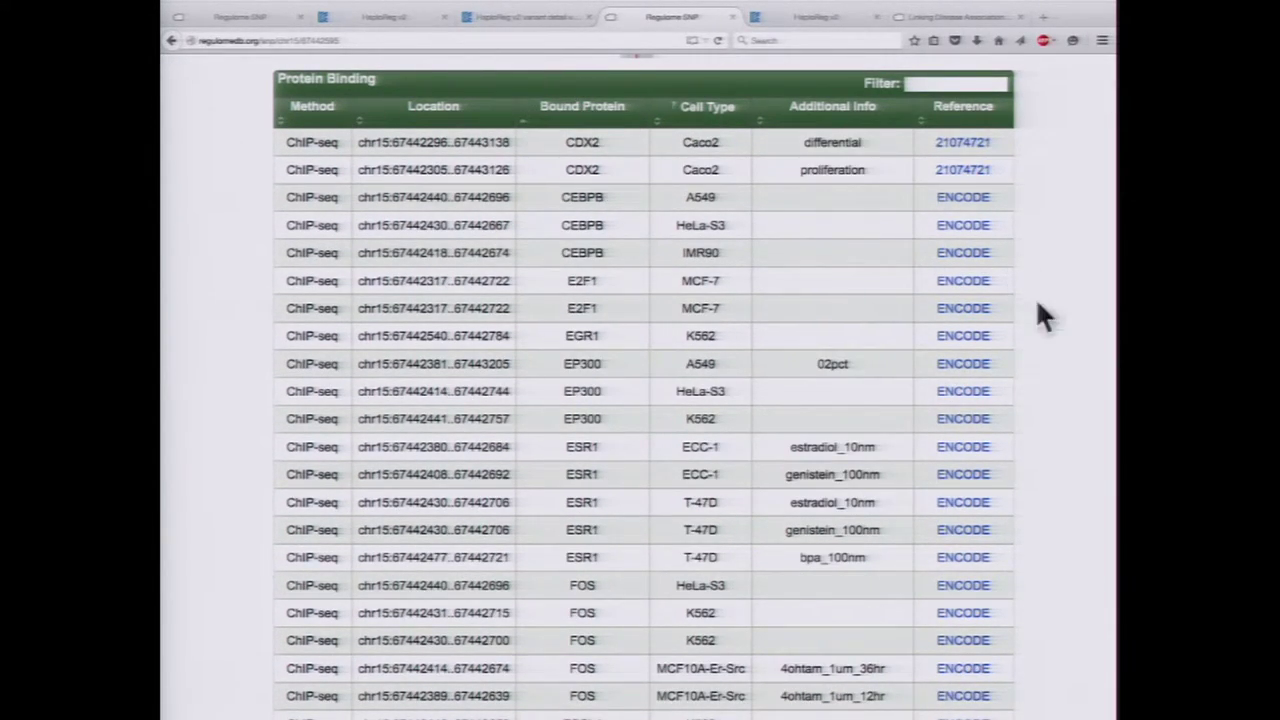
Examine the sorted Protein Binding table for rs17293632, reading the bound proteins and cell types through to its end
scroll(1074, 323, down, 2)
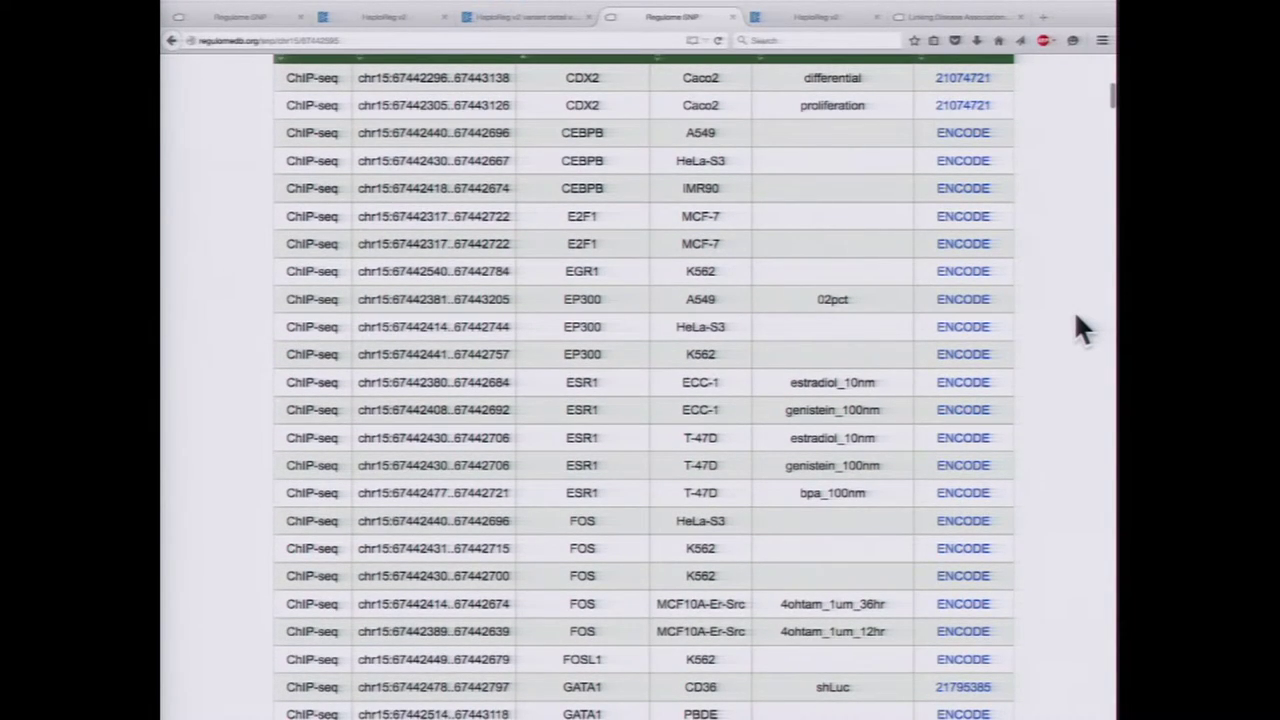
scroll(1076, 316, down, 3)
scroll(1065, 296, down, 1)
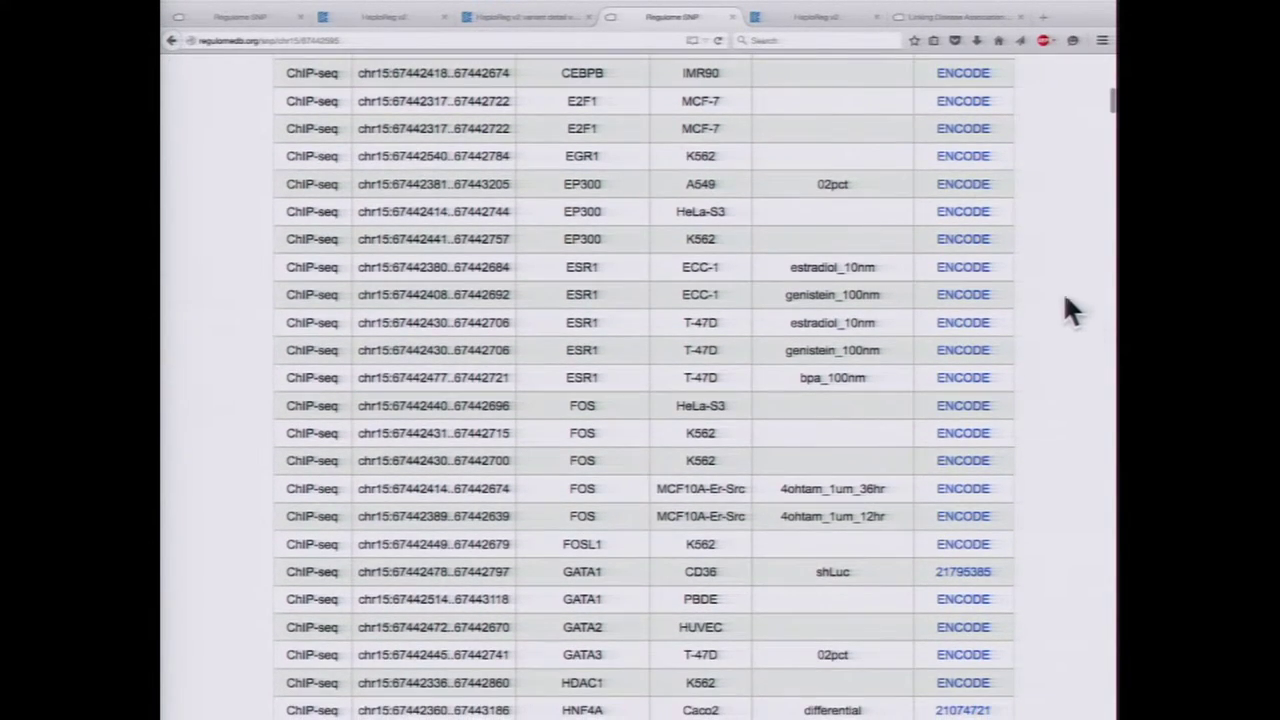
scroll(1057, 362, down, 10)
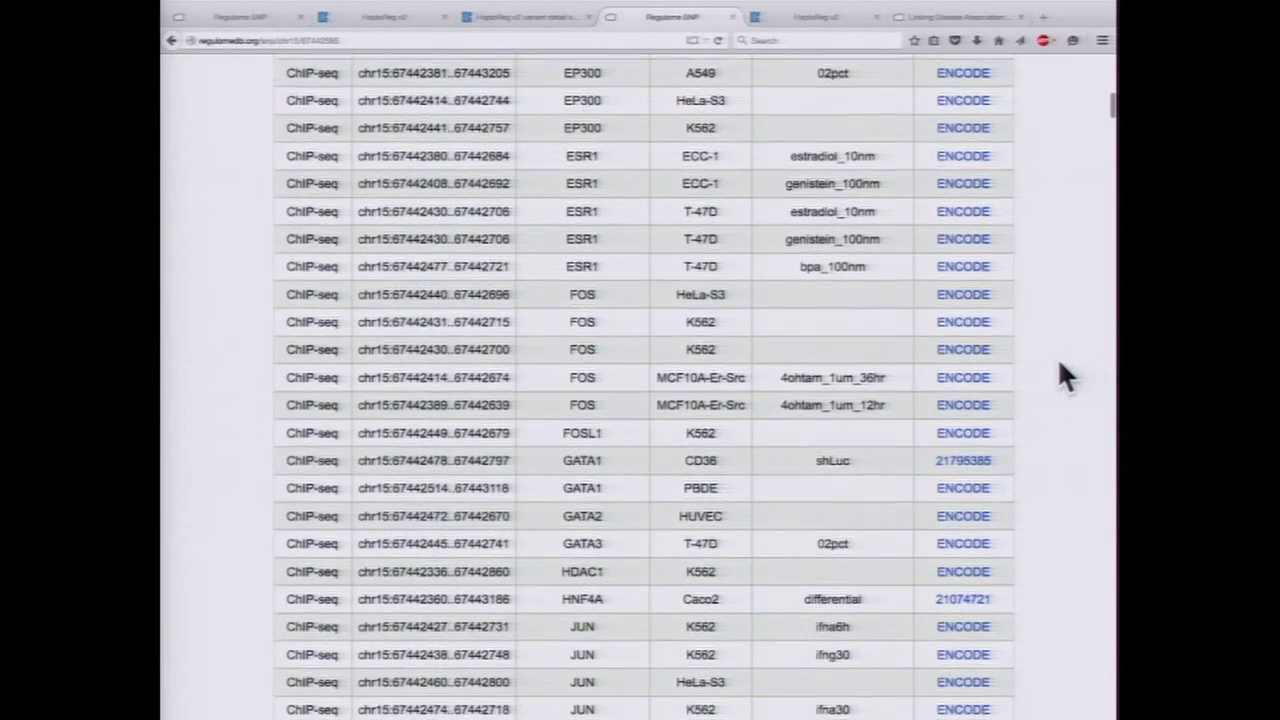
scroll(1059, 364, down, 2)
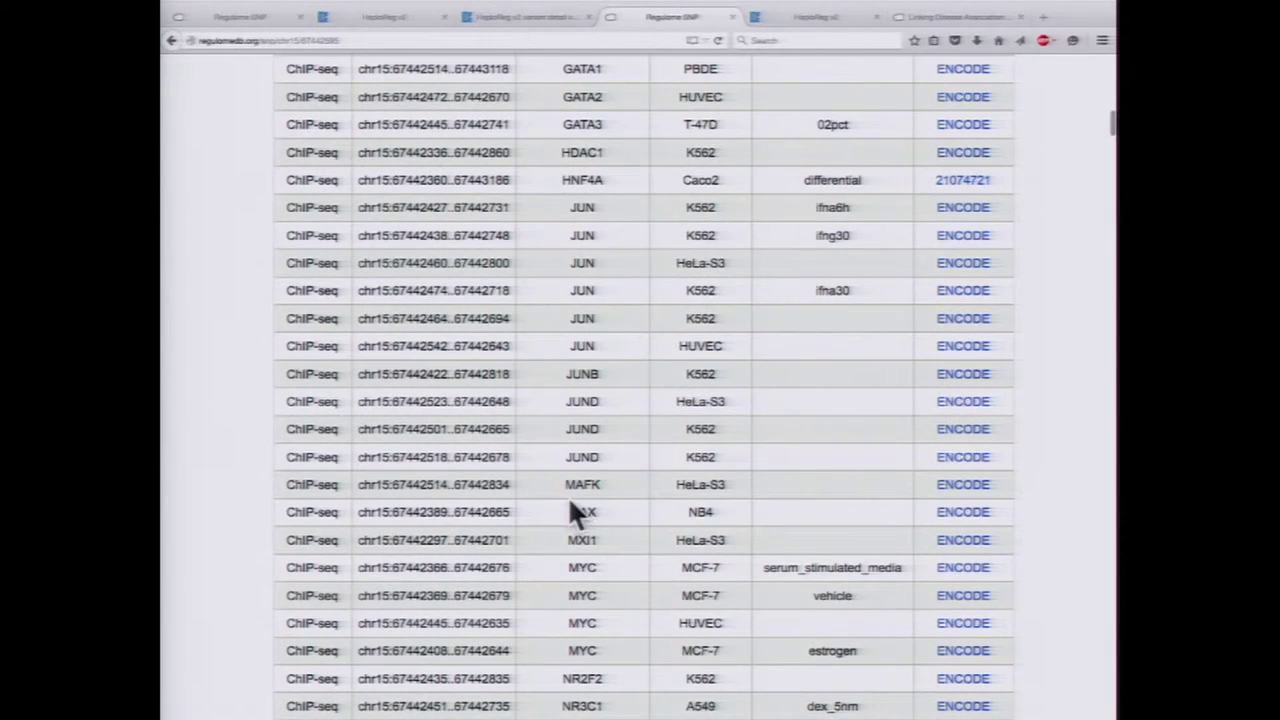
scroll(570, 505, down, 12)
scroll(571, 500, up, 1)
scroll(1073, 404, down, 2)
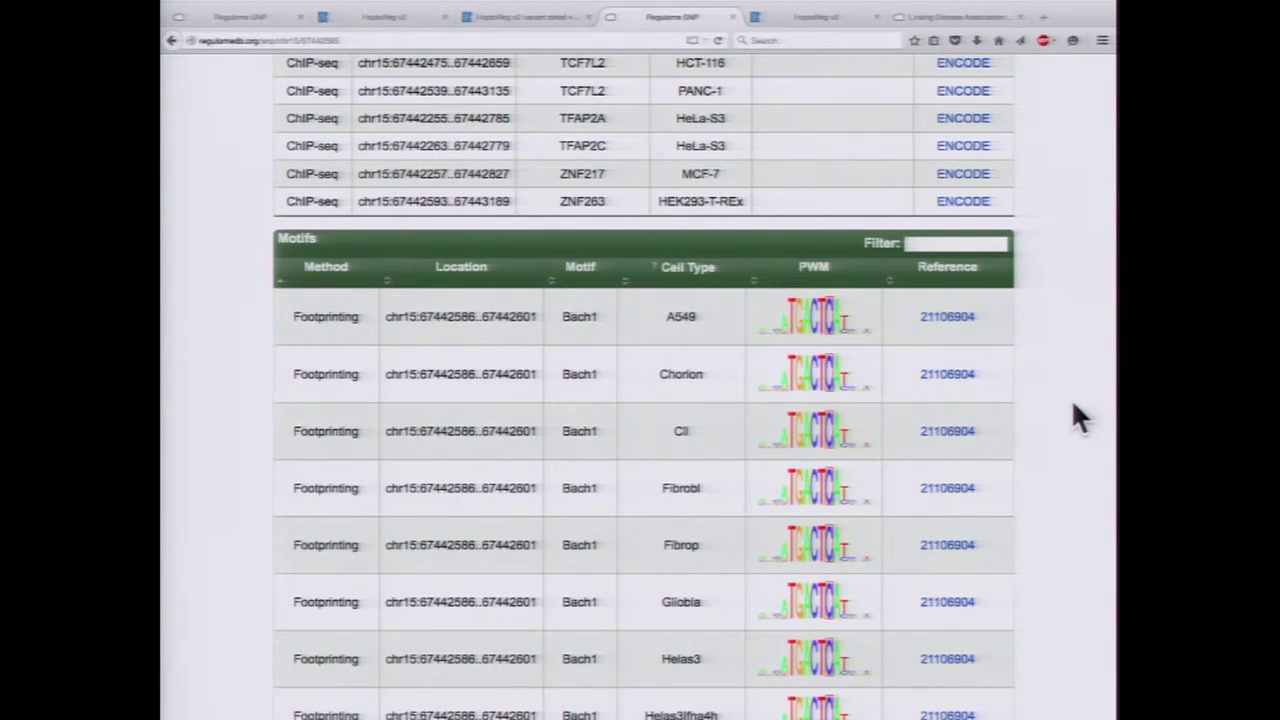
Examine the footprinting entries in the Motifs table for rs17293632, comparing motifs, cell types and PWM logos
scroll(1073, 407, down, 4)
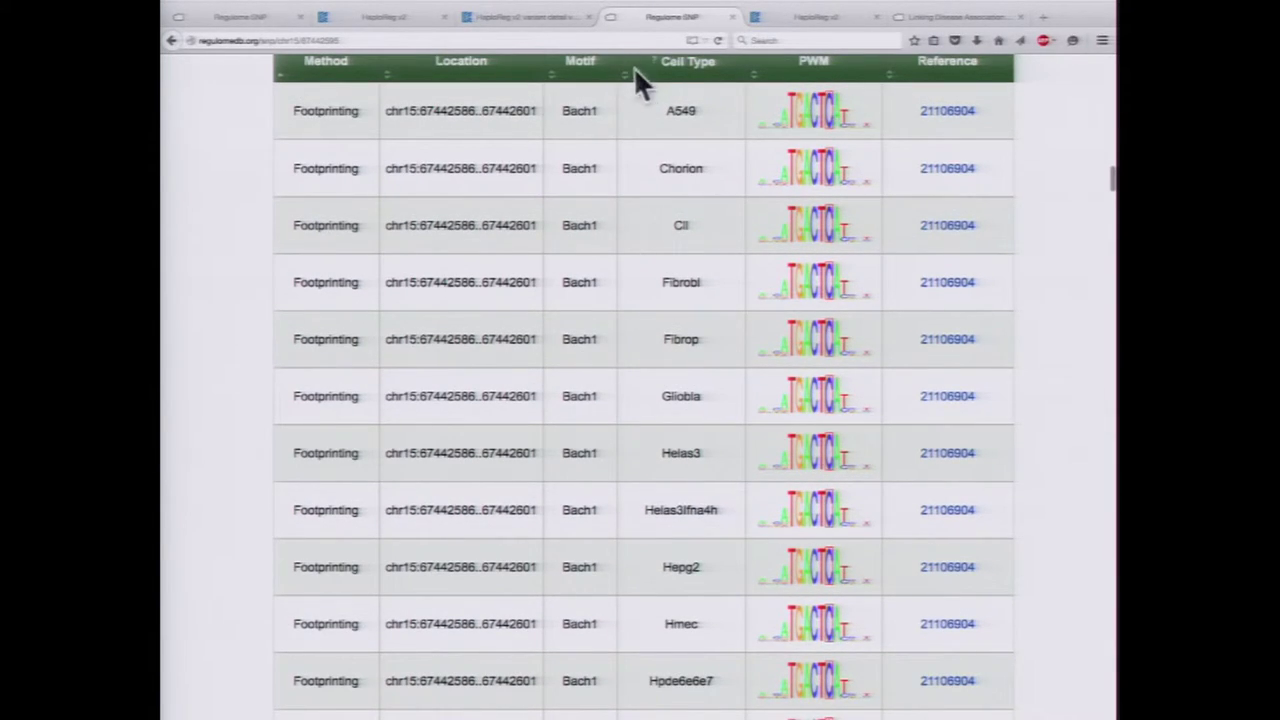
scroll(857, 317, down, 10)
scroll(865, 318, down, 13)
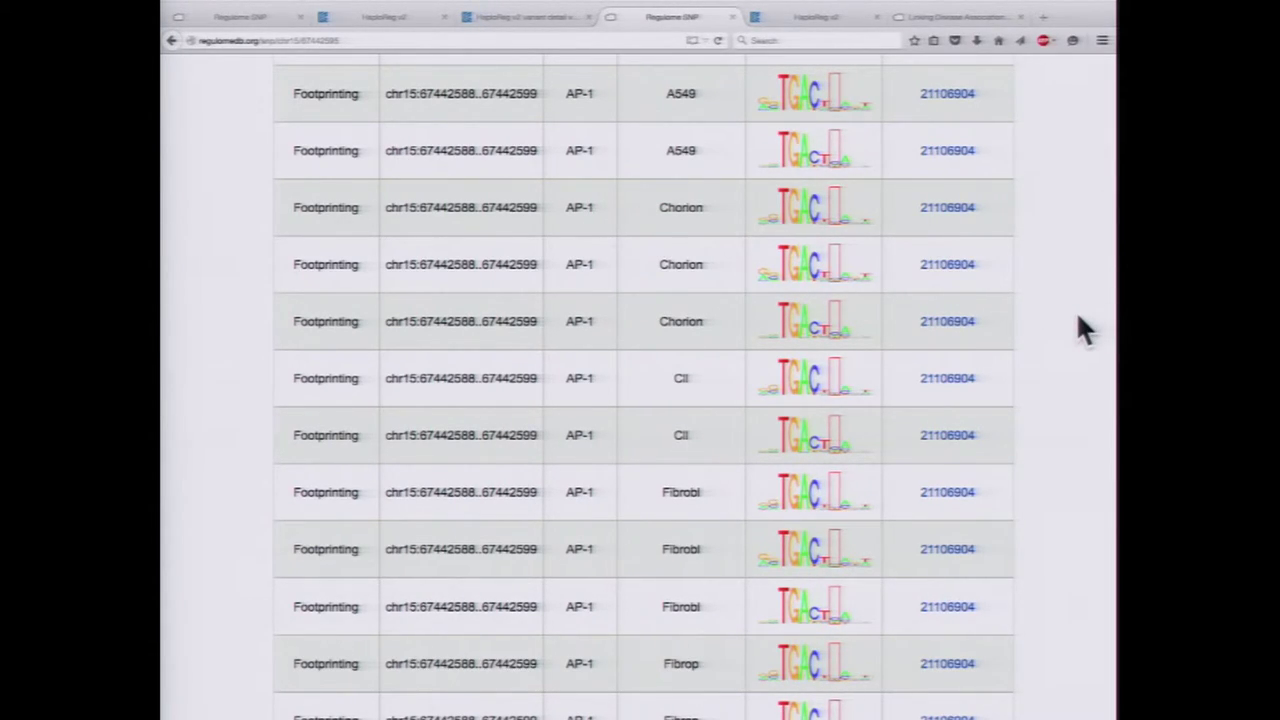
scroll(1078, 316, down, 15)
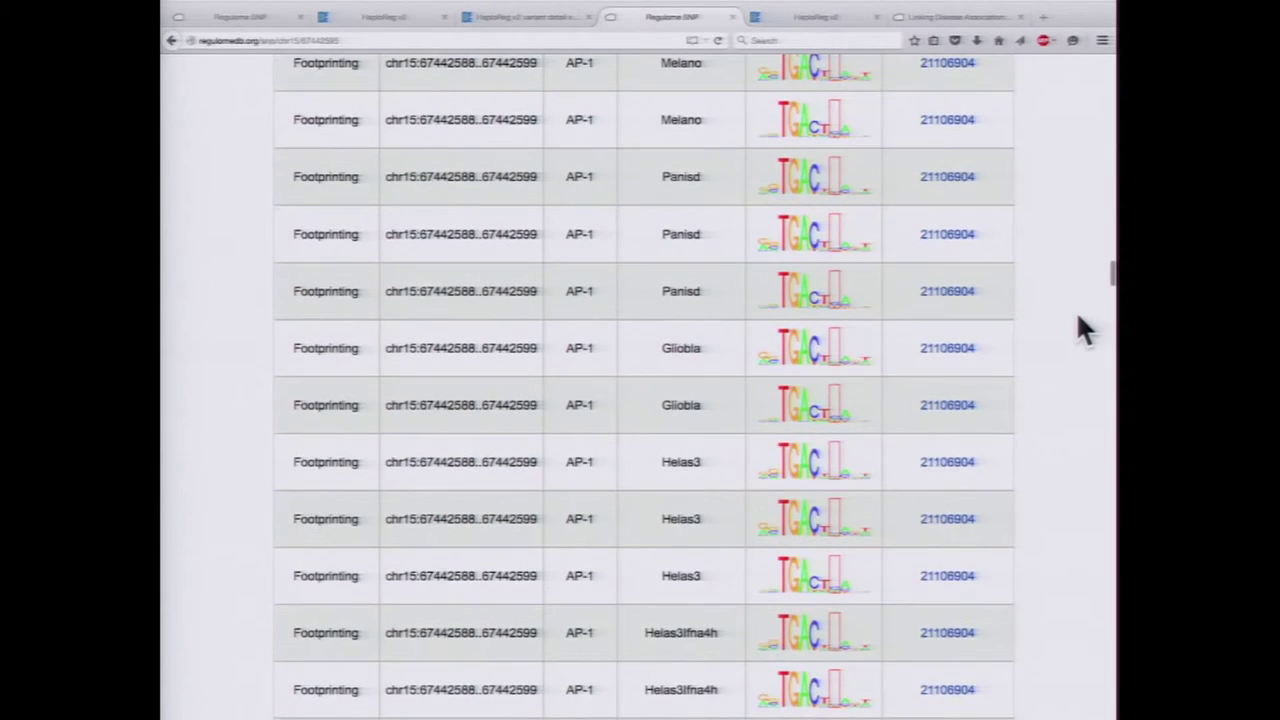
scroll(1078, 318, down, 15)
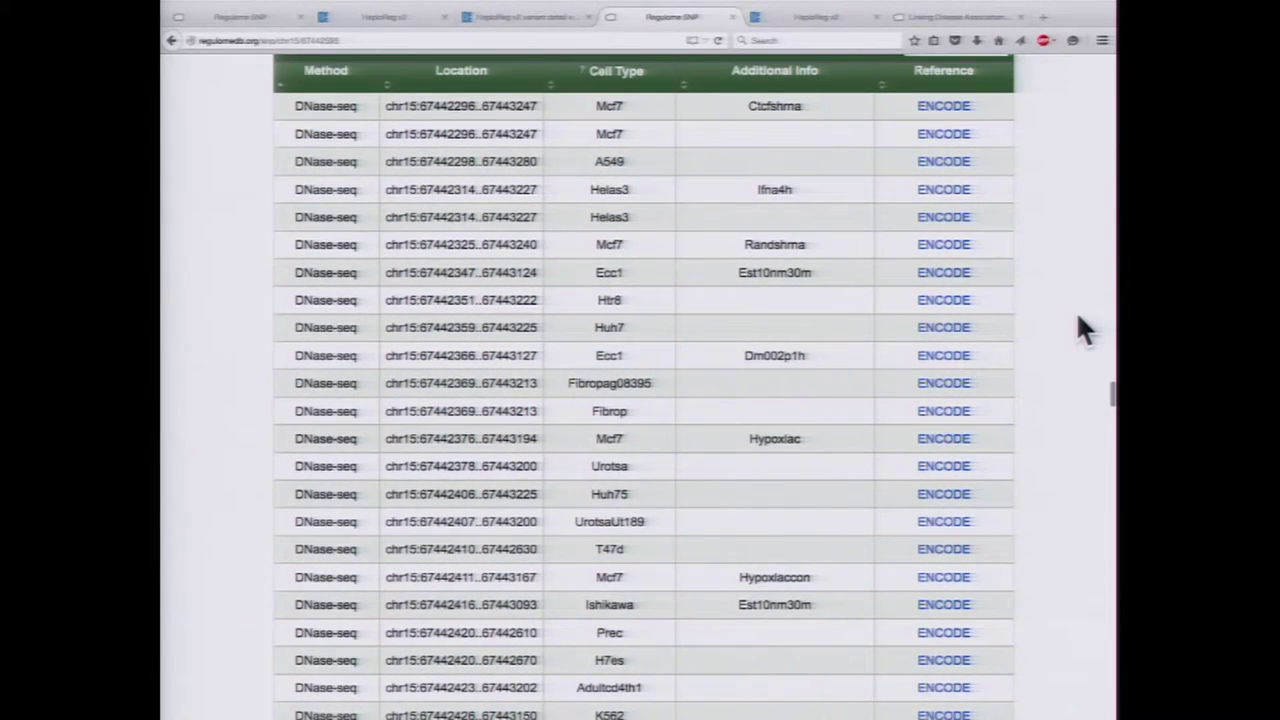
Go past the DNase-seq and FAIRE data and sort the Histone modifications table by chromatin state
scroll(1078, 318, down, 15)
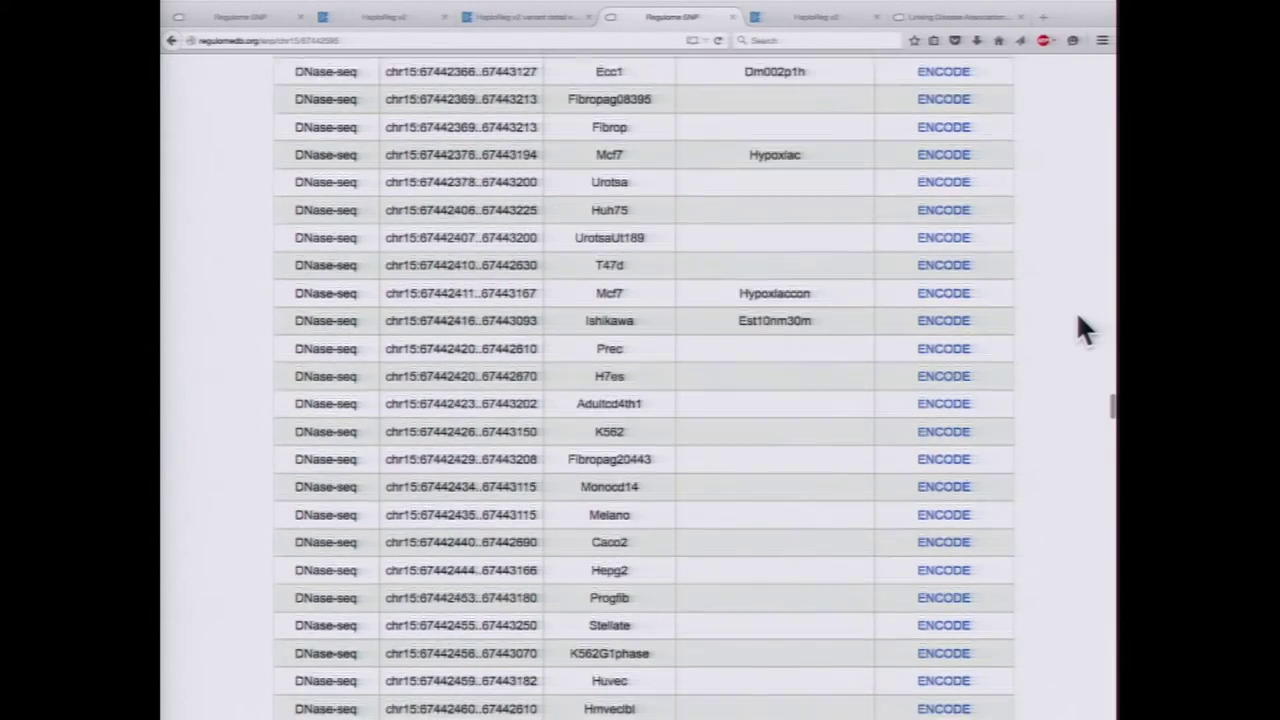
scroll(1078, 318, down, 15)
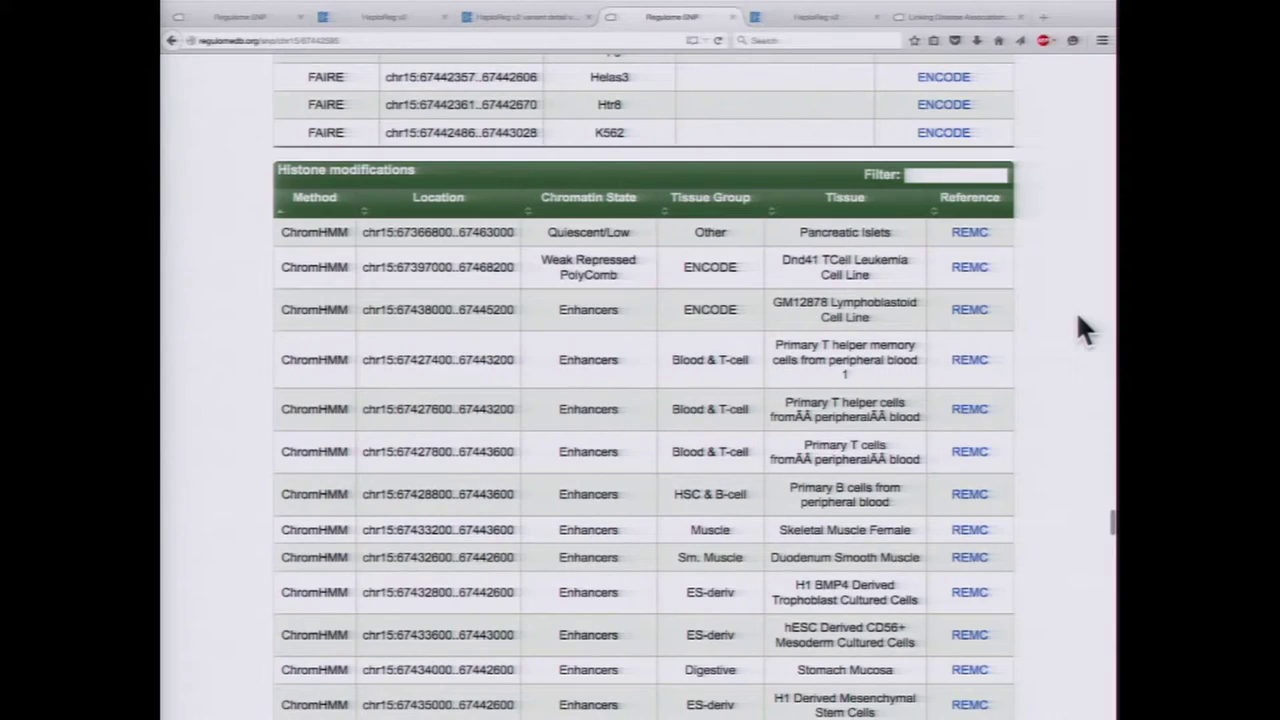
scroll(1078, 318, down, 1)
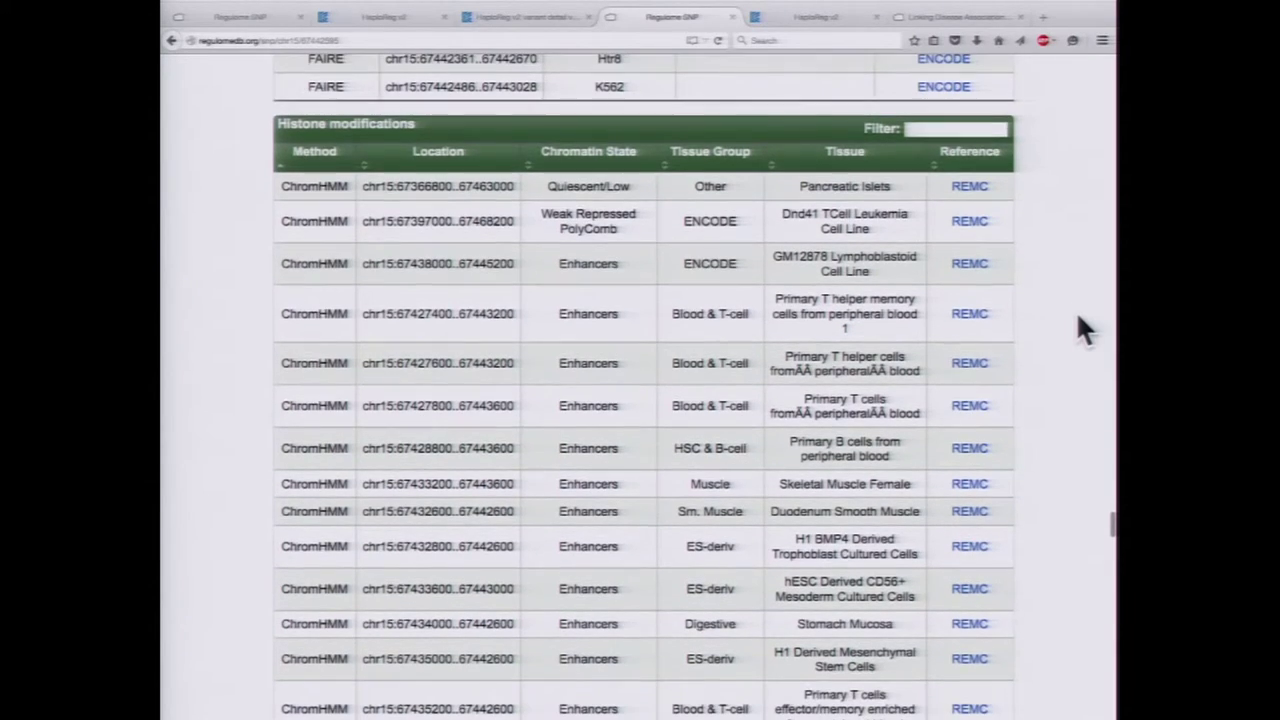
click(531, 163)
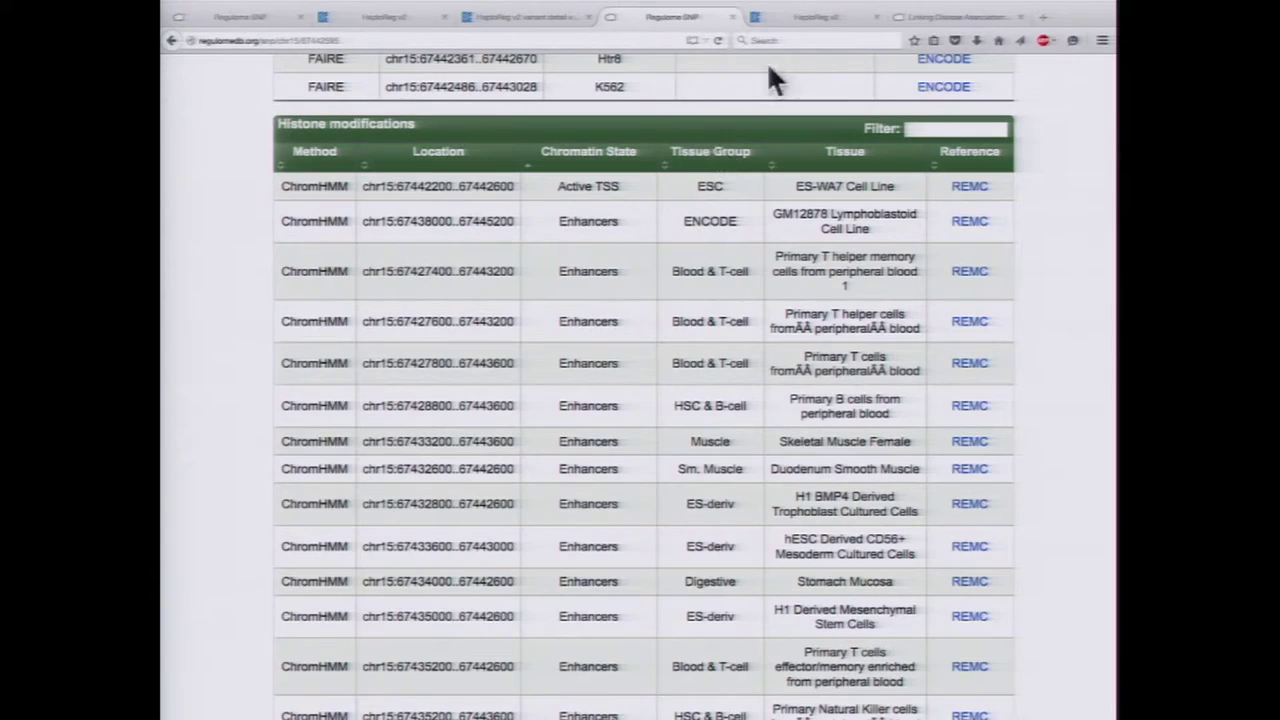
Switch to the HaploReg v2 query for rs17293632, check its query options and submit the query
click(805, 20)
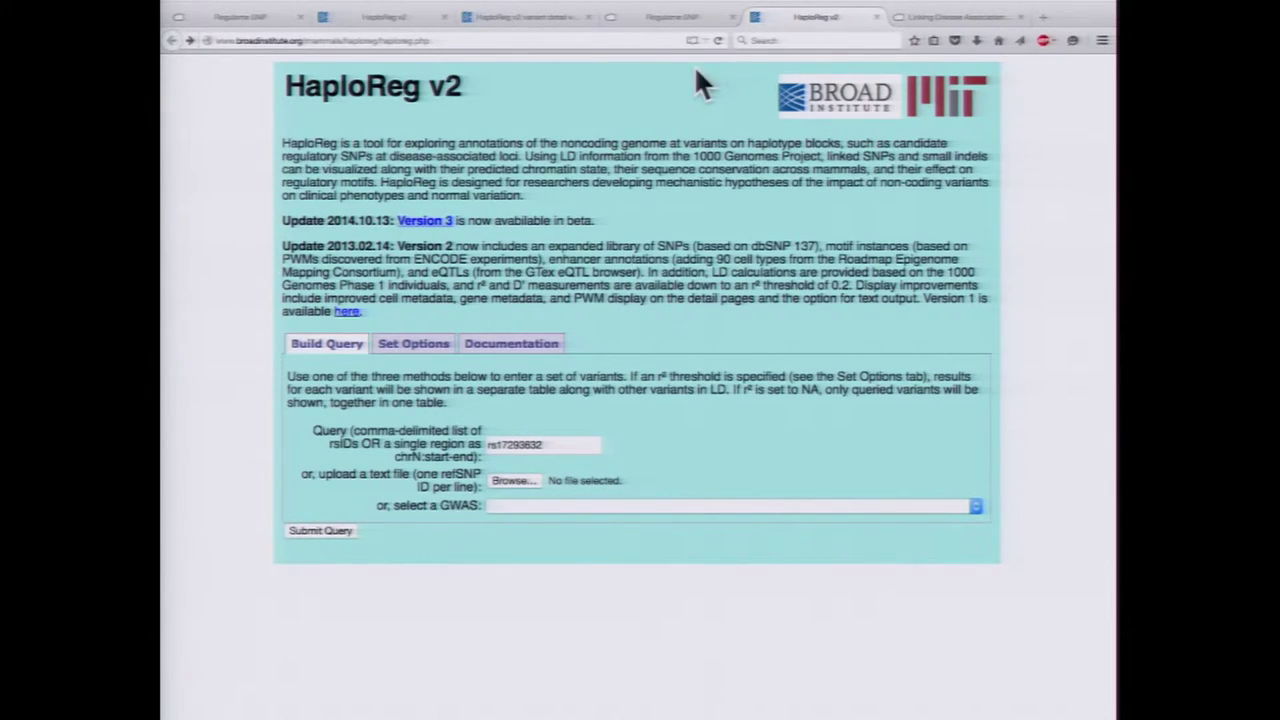
click(425, 350)
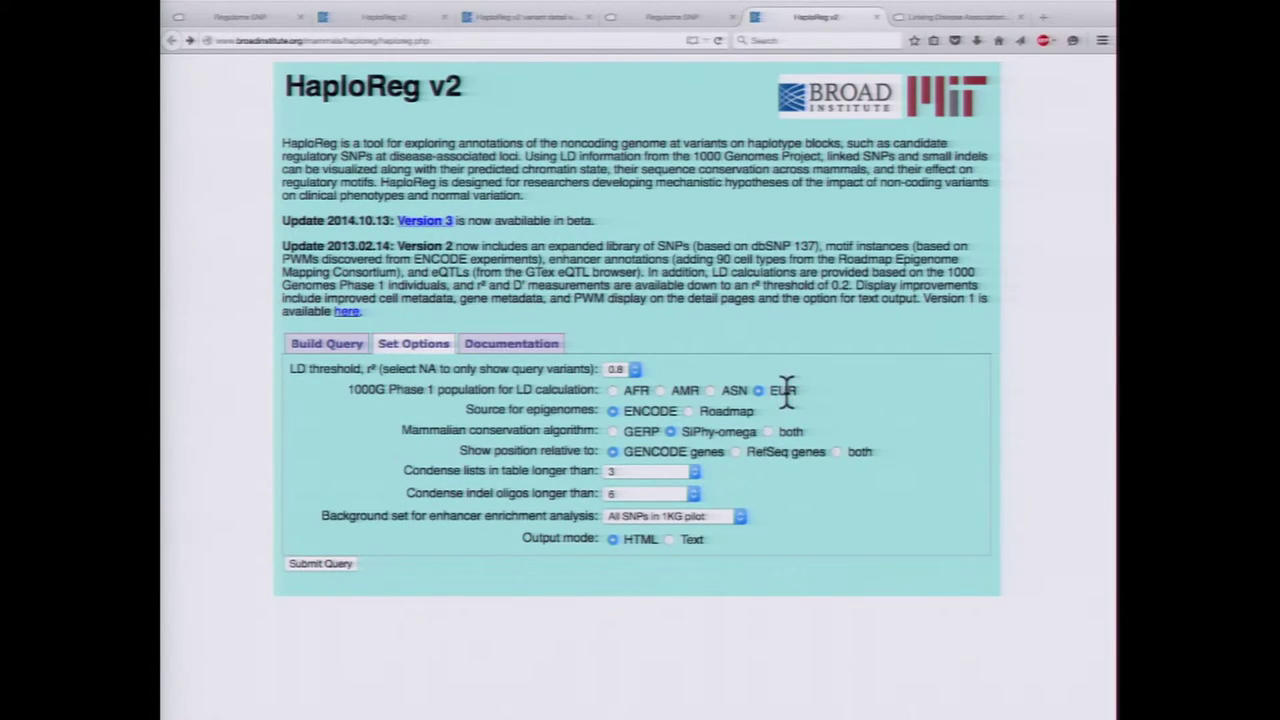
click(318, 350)
click(334, 530)
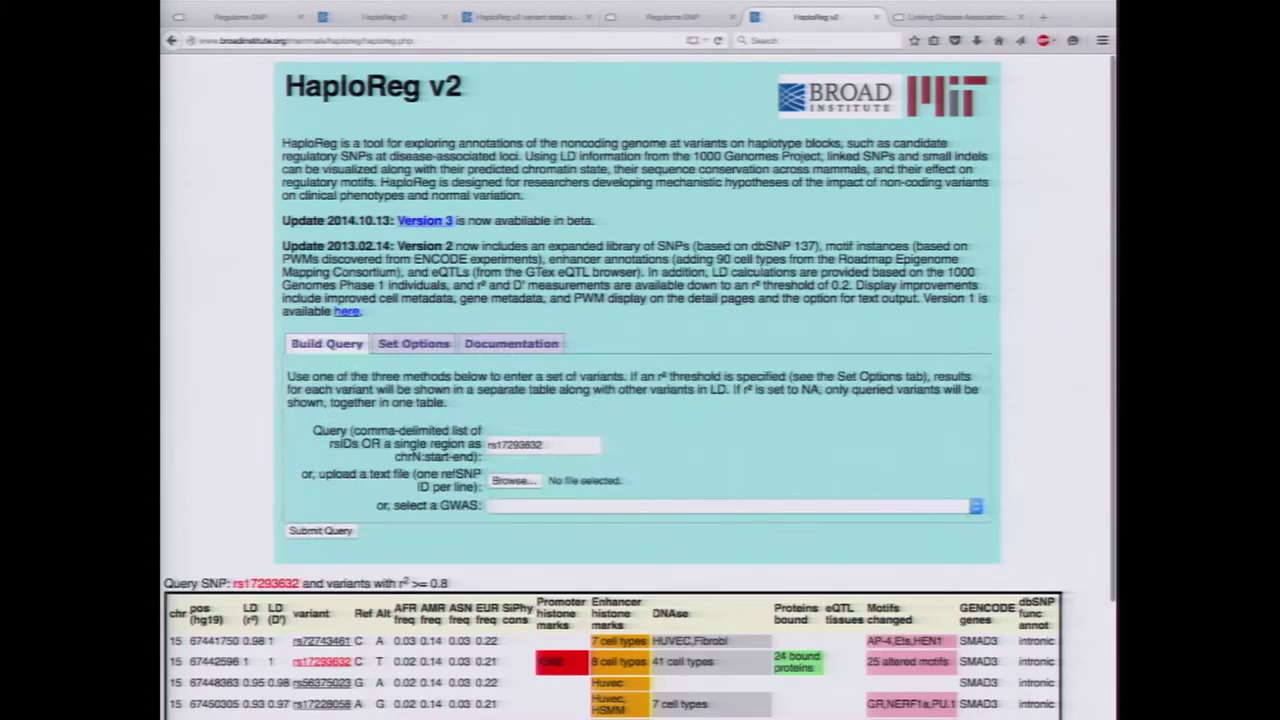
Open the variant details for rs17293632 from the results and examine its chromatin states, DNAse and altered motif tables
scroll(1055, 372, down, 3)
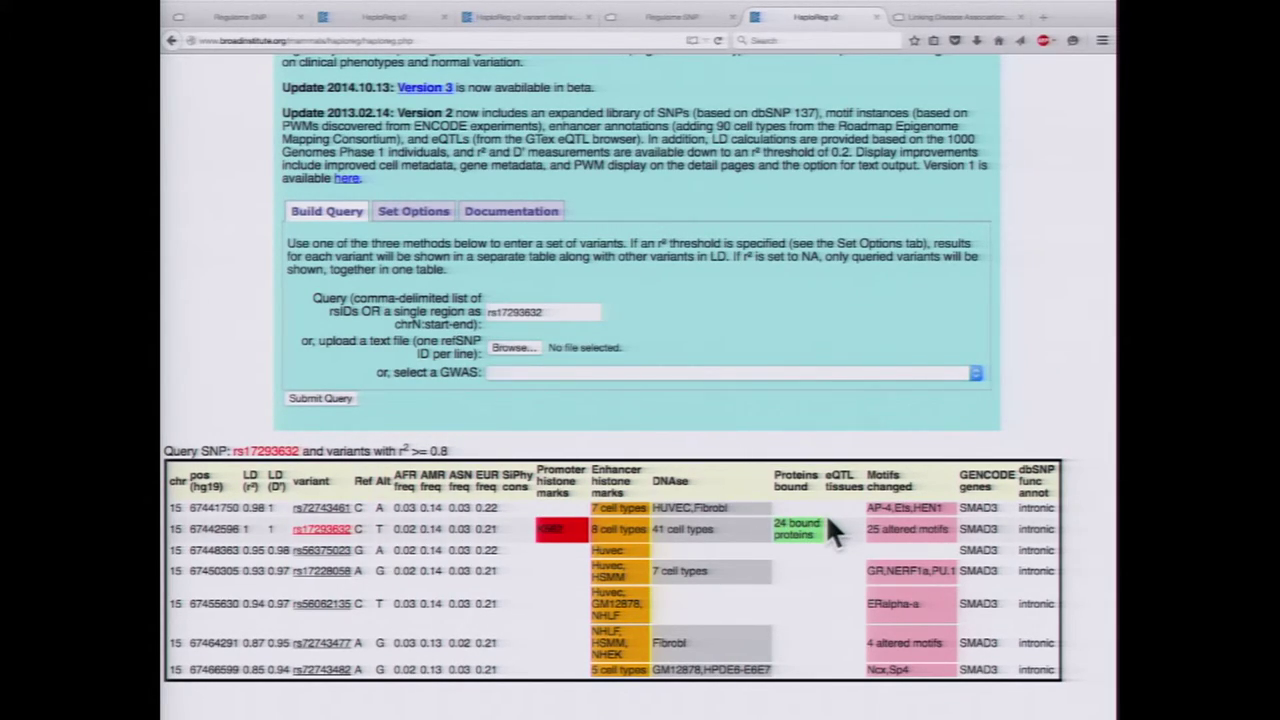
click(318, 530)
scroll(636, 560, down, 5)
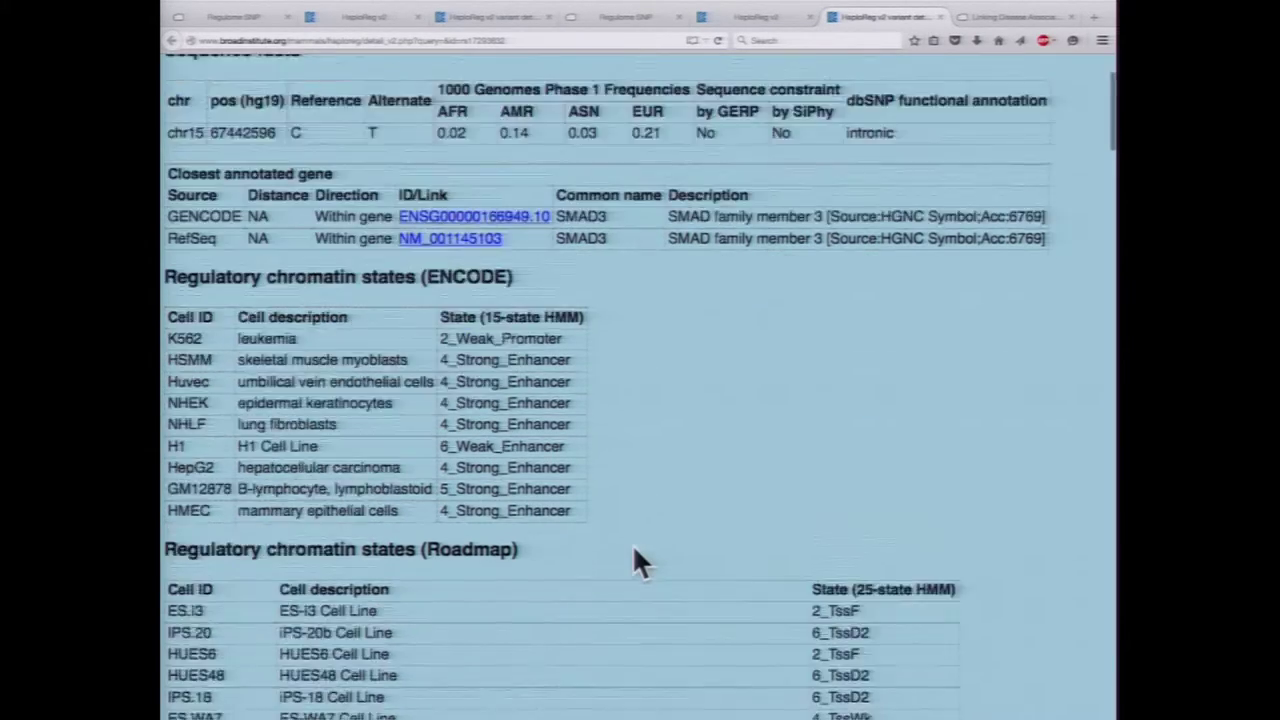
scroll(634, 548, down, 10)
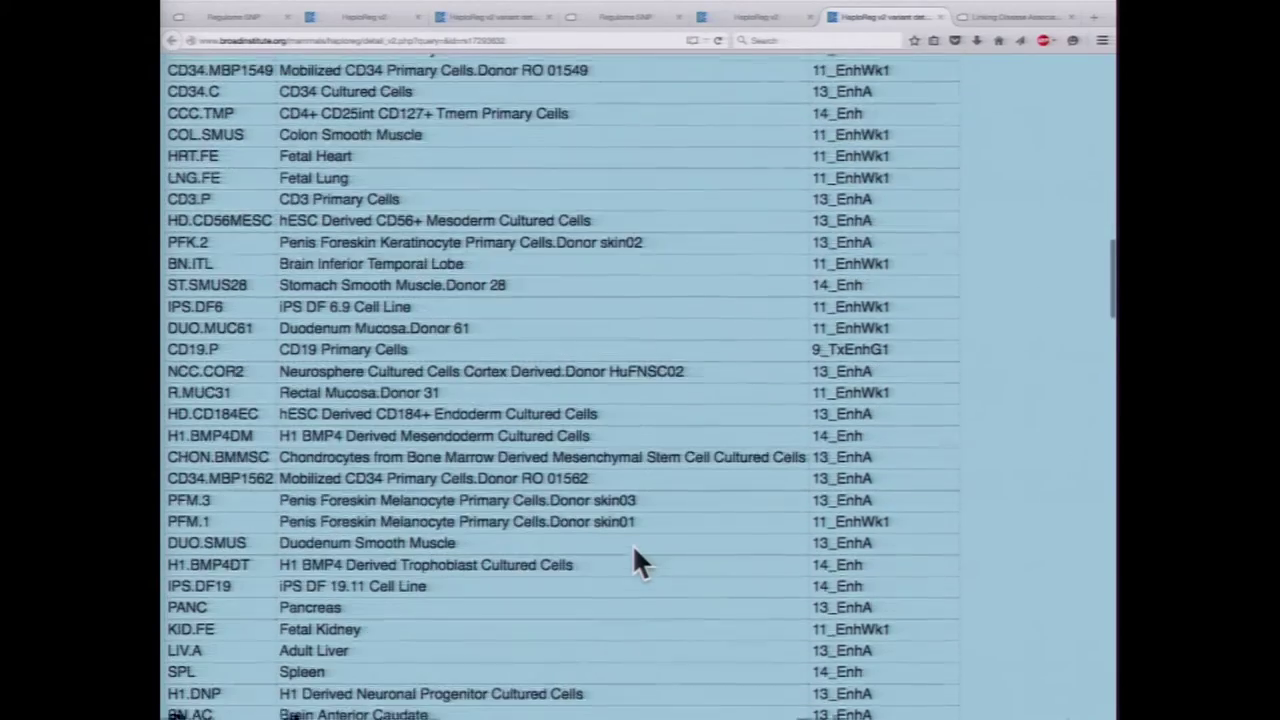
scroll(637, 561, down, 15)
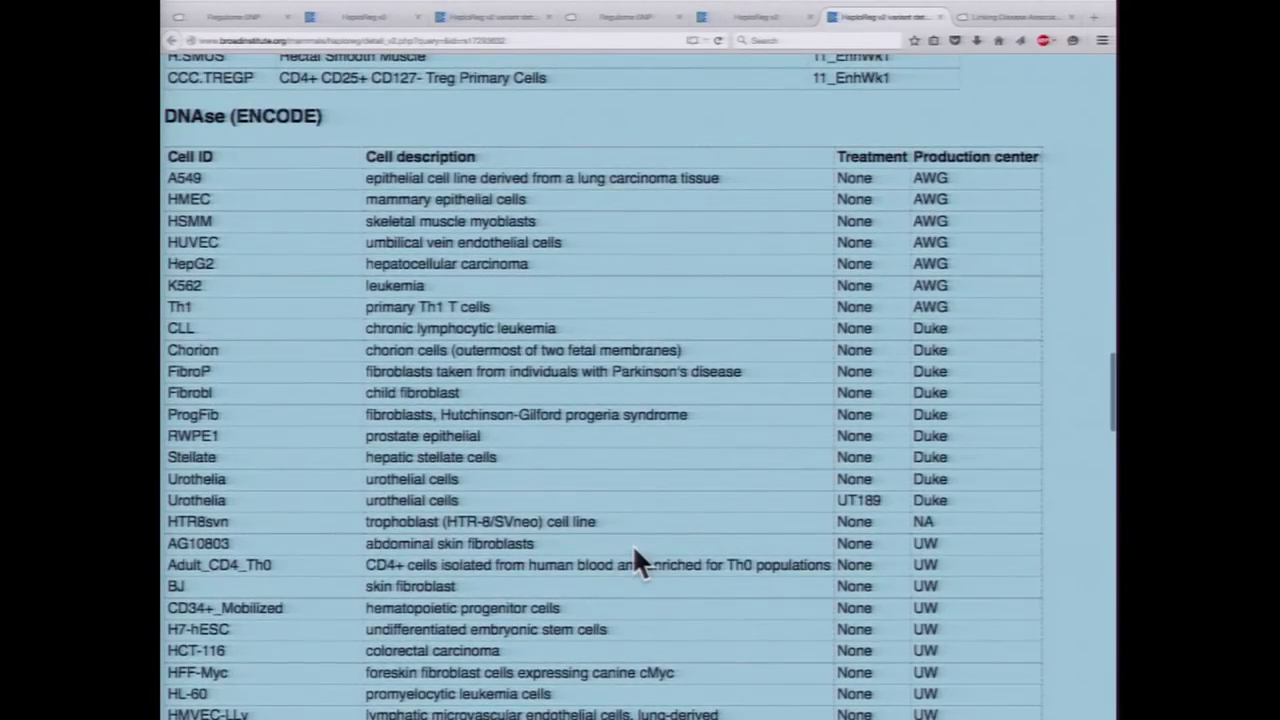
scroll(640, 562, down, 15)
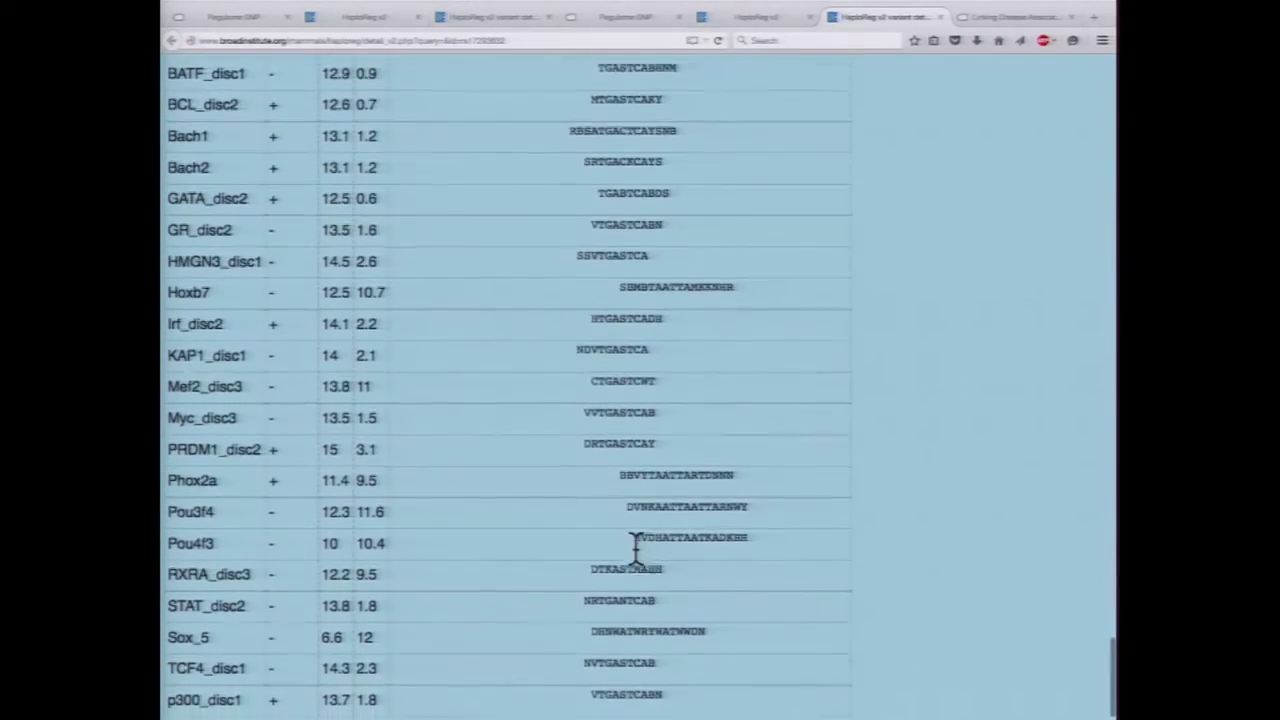
Highlight the AP-1 rows in the altered motifs table and compare their Ref and Alt scores
scroll(636, 548, up, 5)
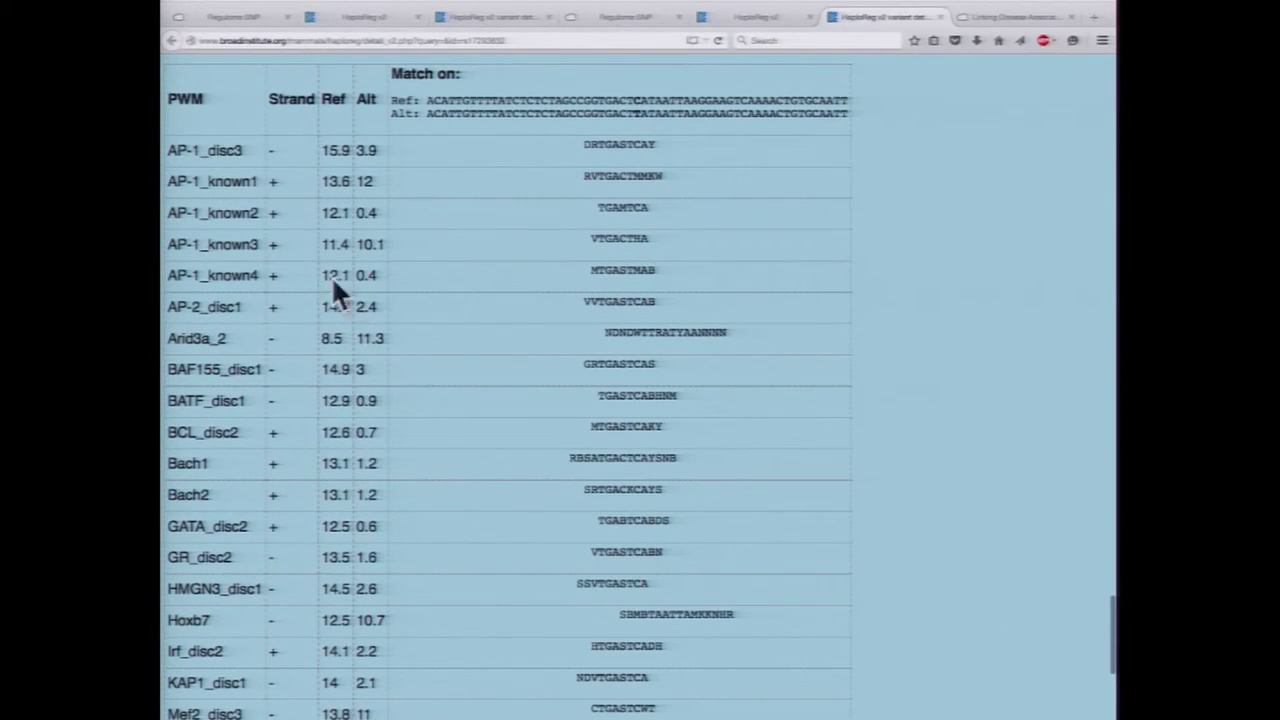
drag(170, 150, 372, 275)
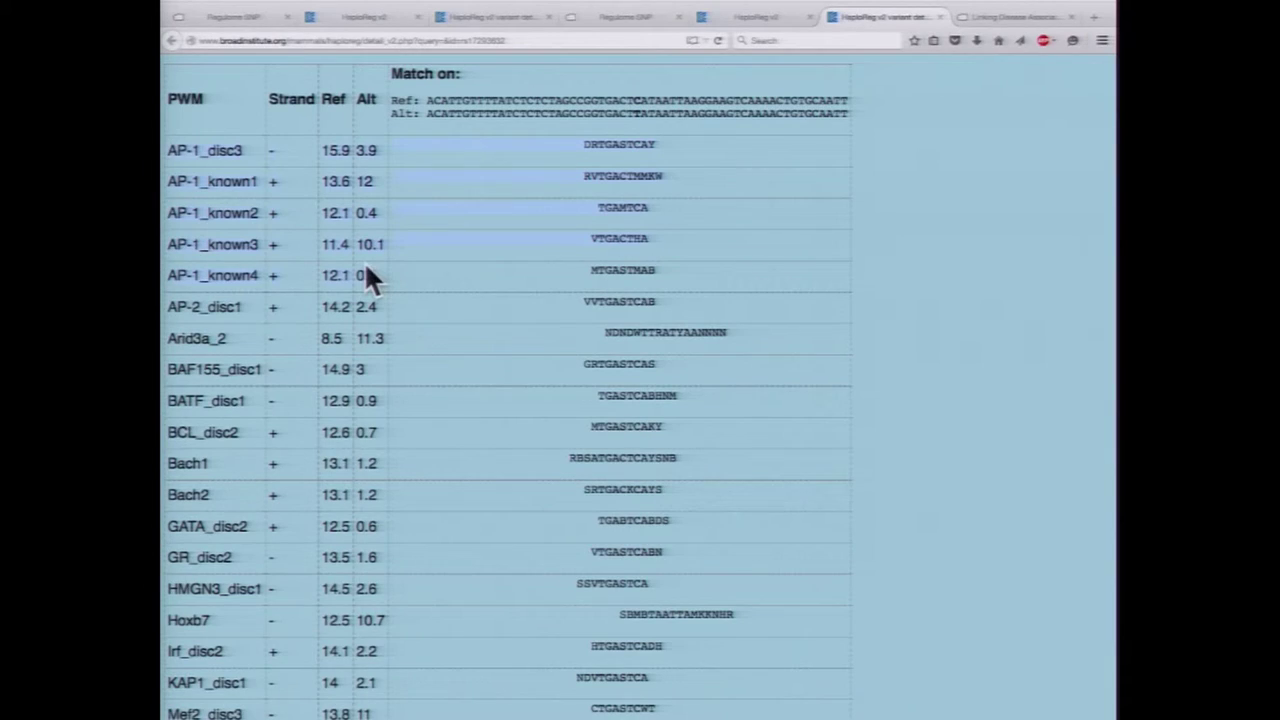
click(413, 200)
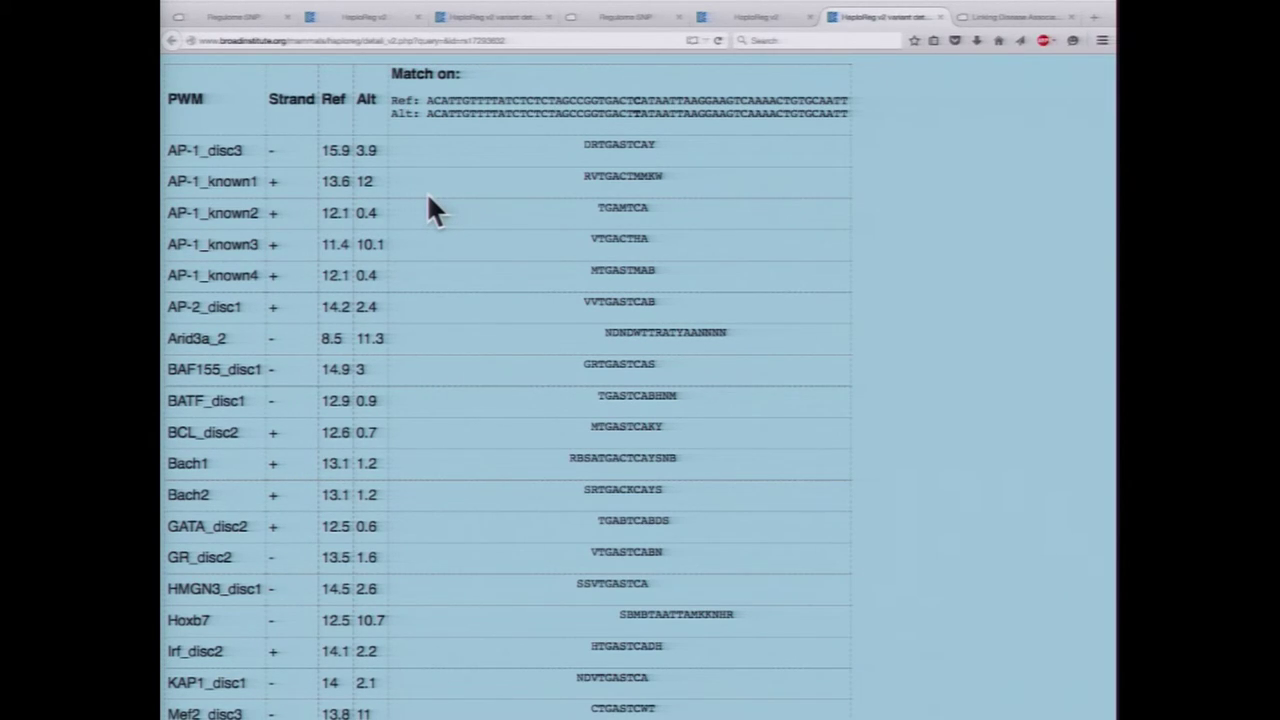
scroll(428, 198, down, 15)
key(Home)
In RegulomeDB's GWAS companion website, choose the Adiposity phenotype and open the entry for rs2605100
click(993, 17)
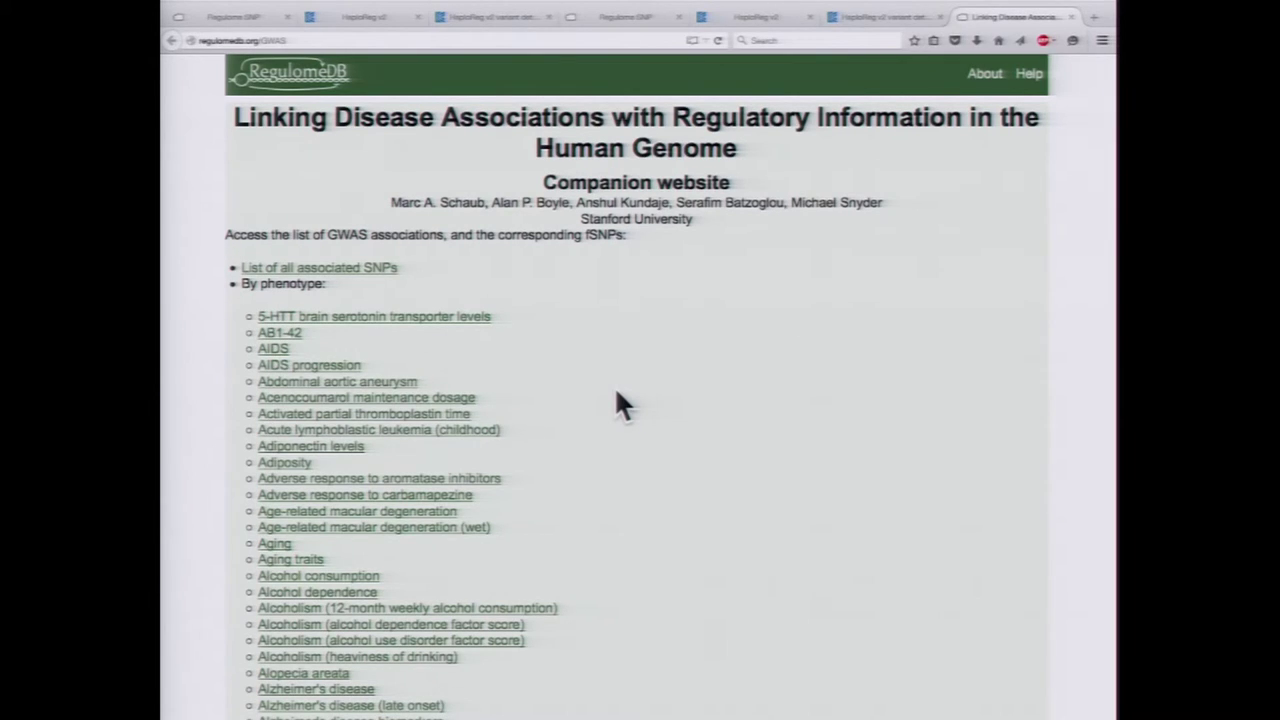
scroll(617, 394, down, 2)
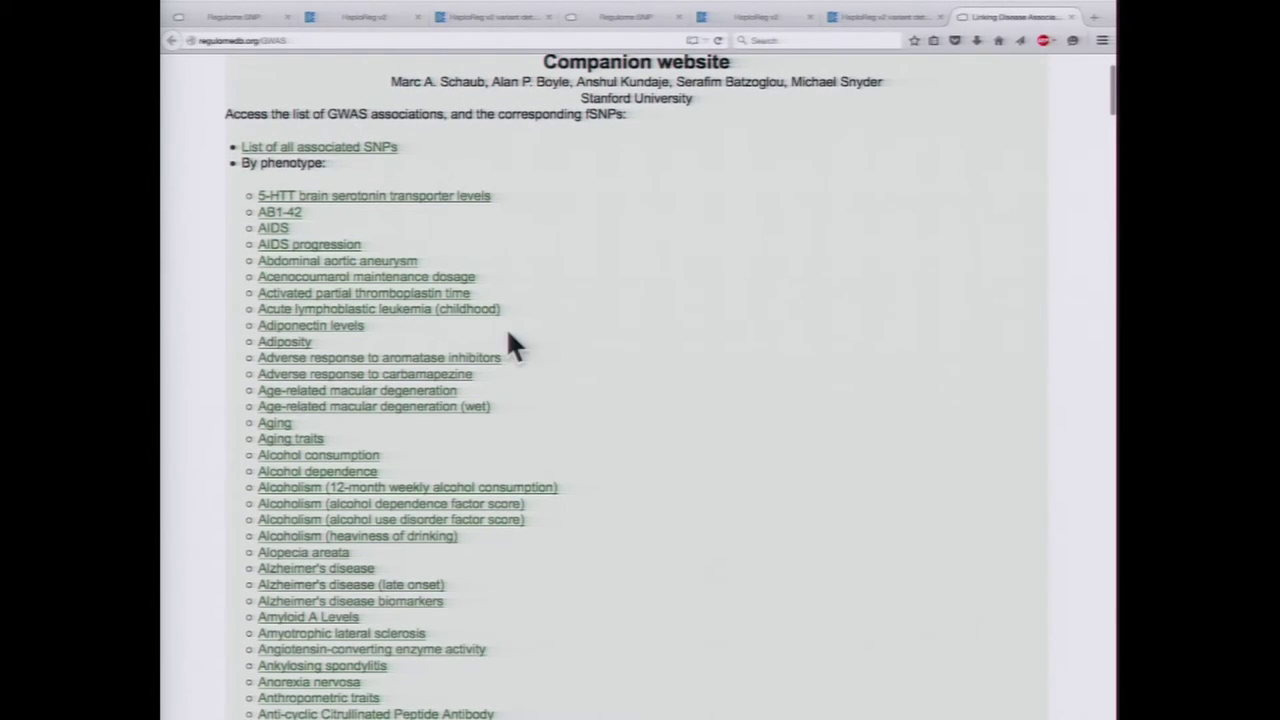
click(311, 341)
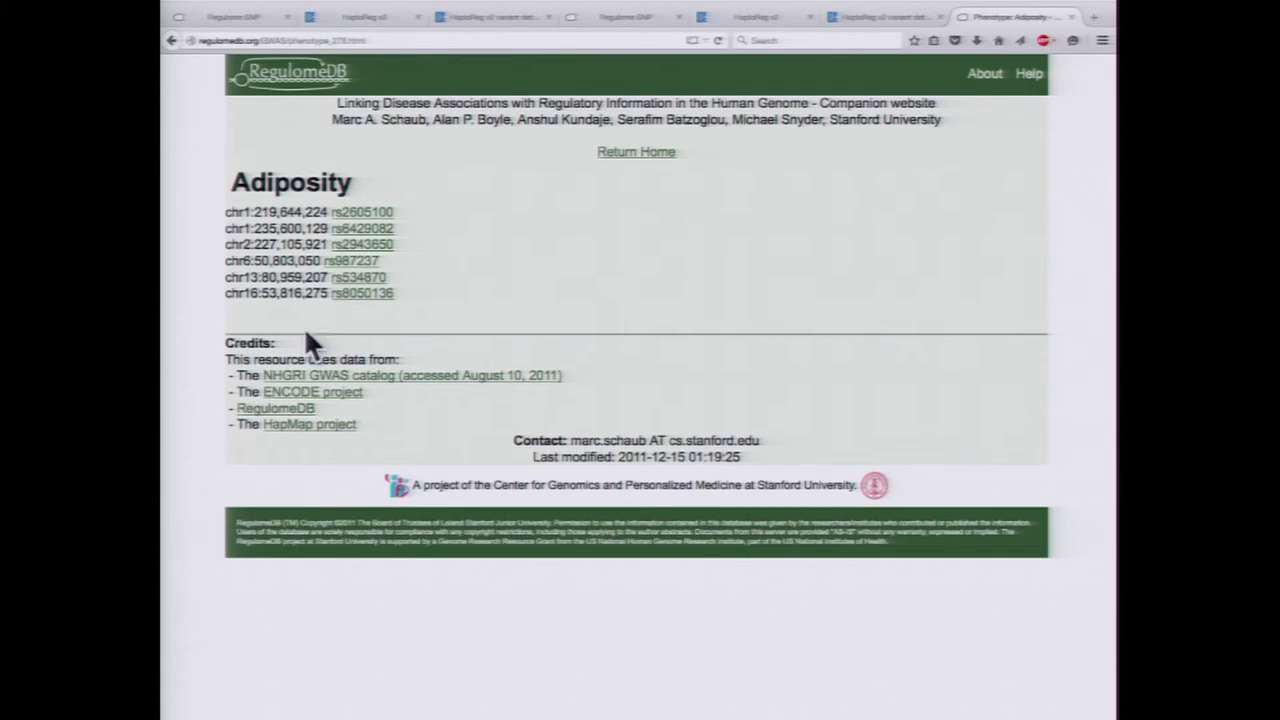
click(370, 212)
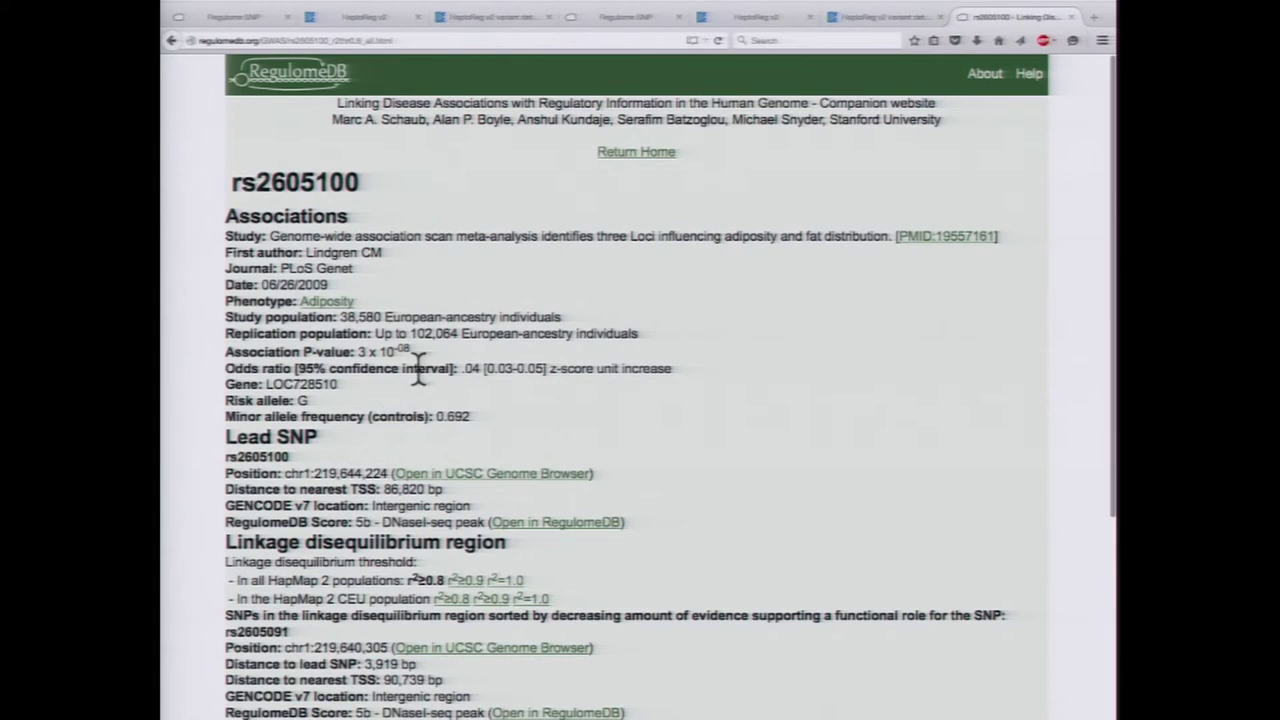
Review the association, lead SNP and linkage disequilibrium details for rs2605100
scroll(428, 368, down, 1)
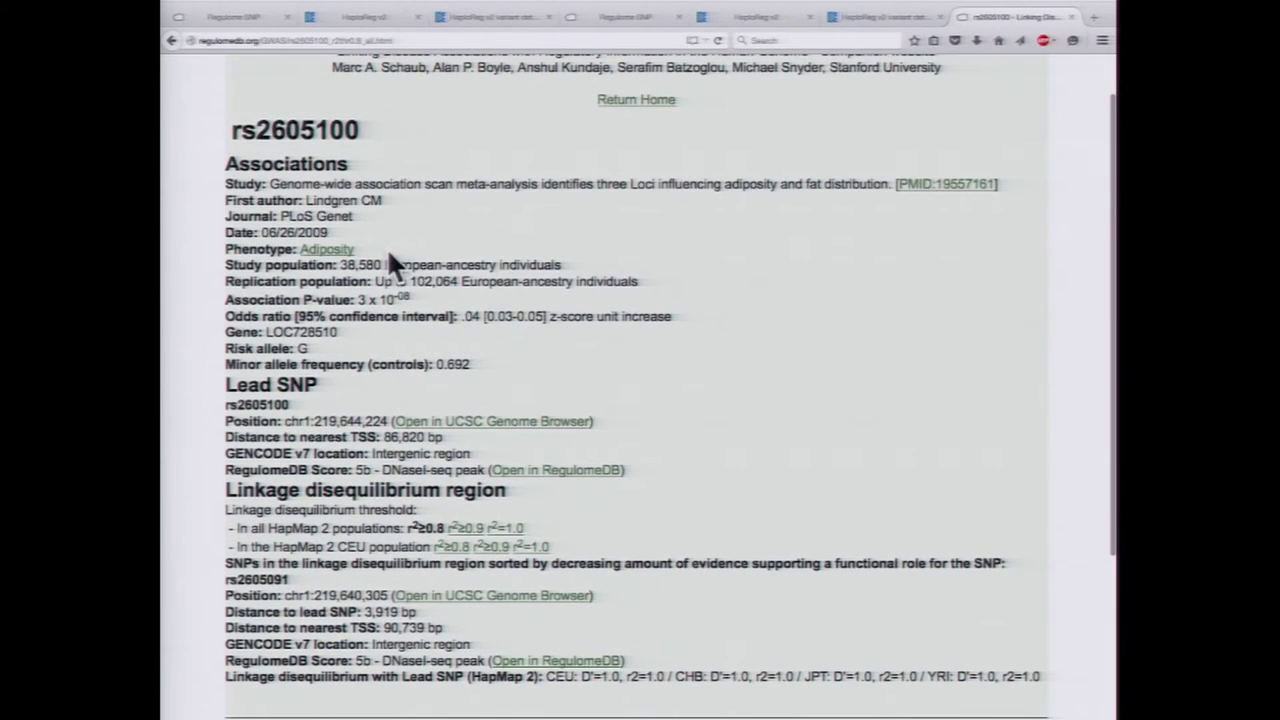
scroll(718, 335, down, 2)
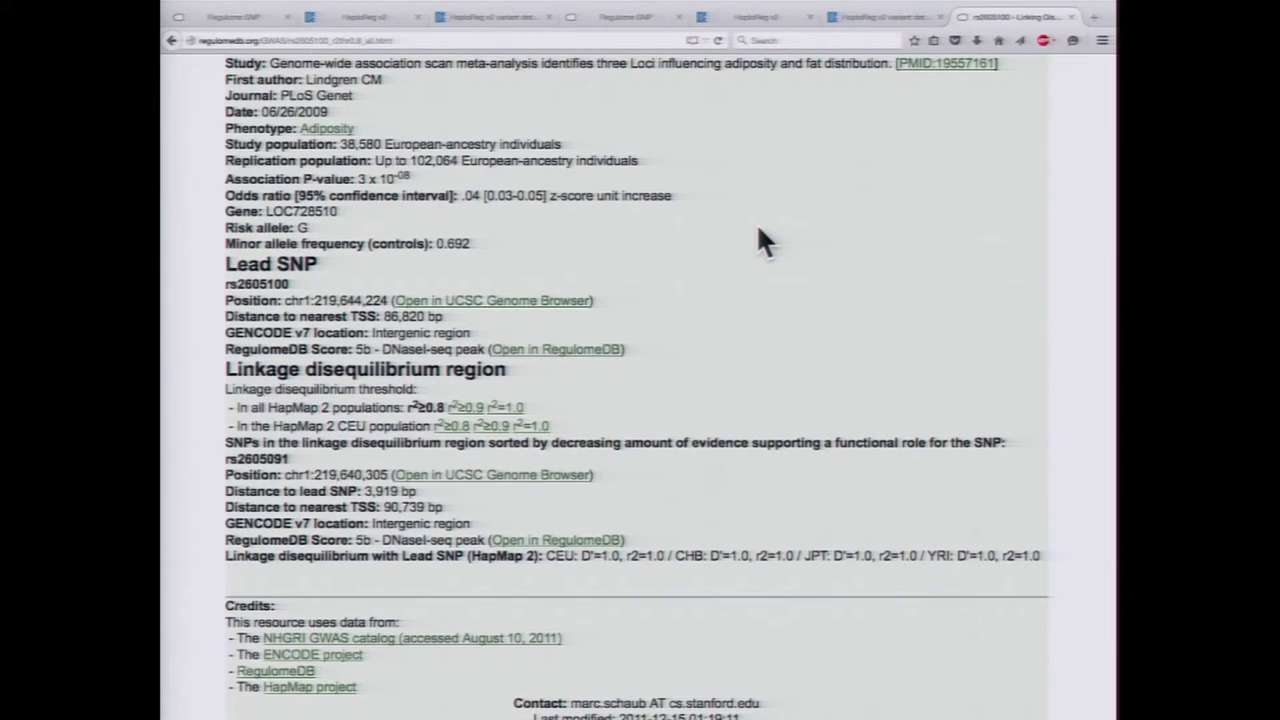
scroll(758, 232, up, 3)
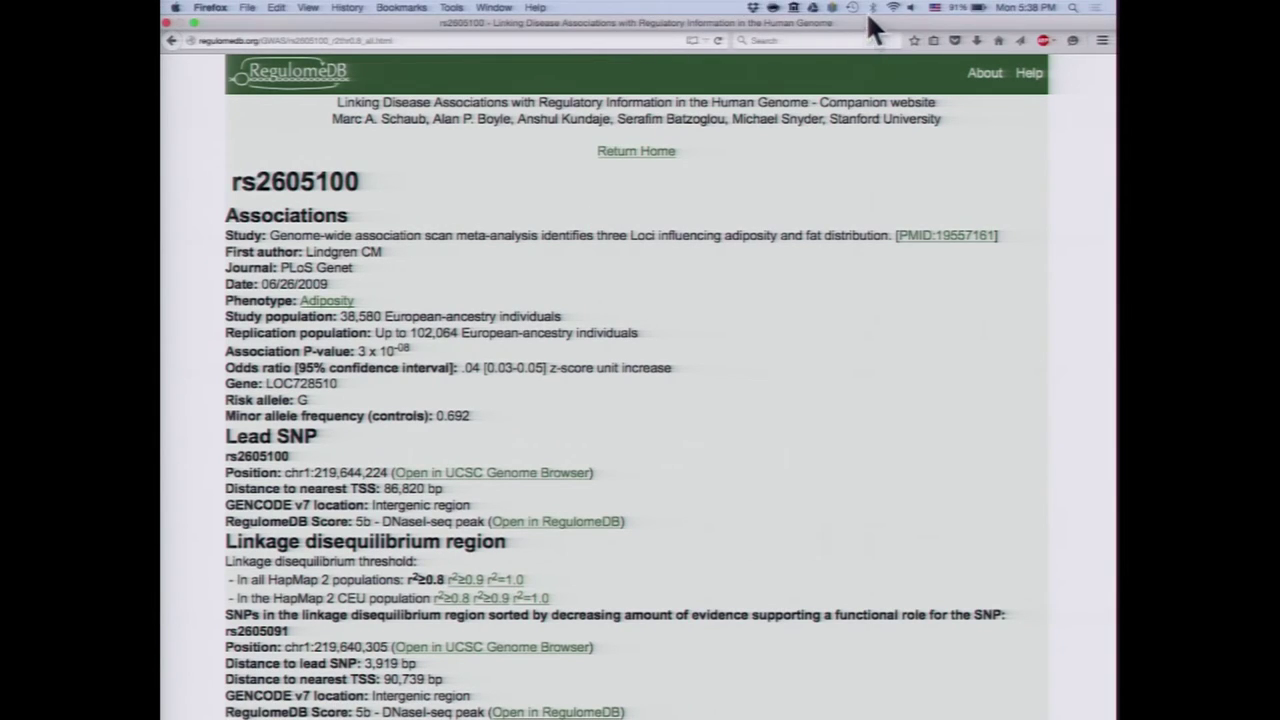
Return to the Adiposity SNP list and switch to the presentation slides
key(super+bracketleft)
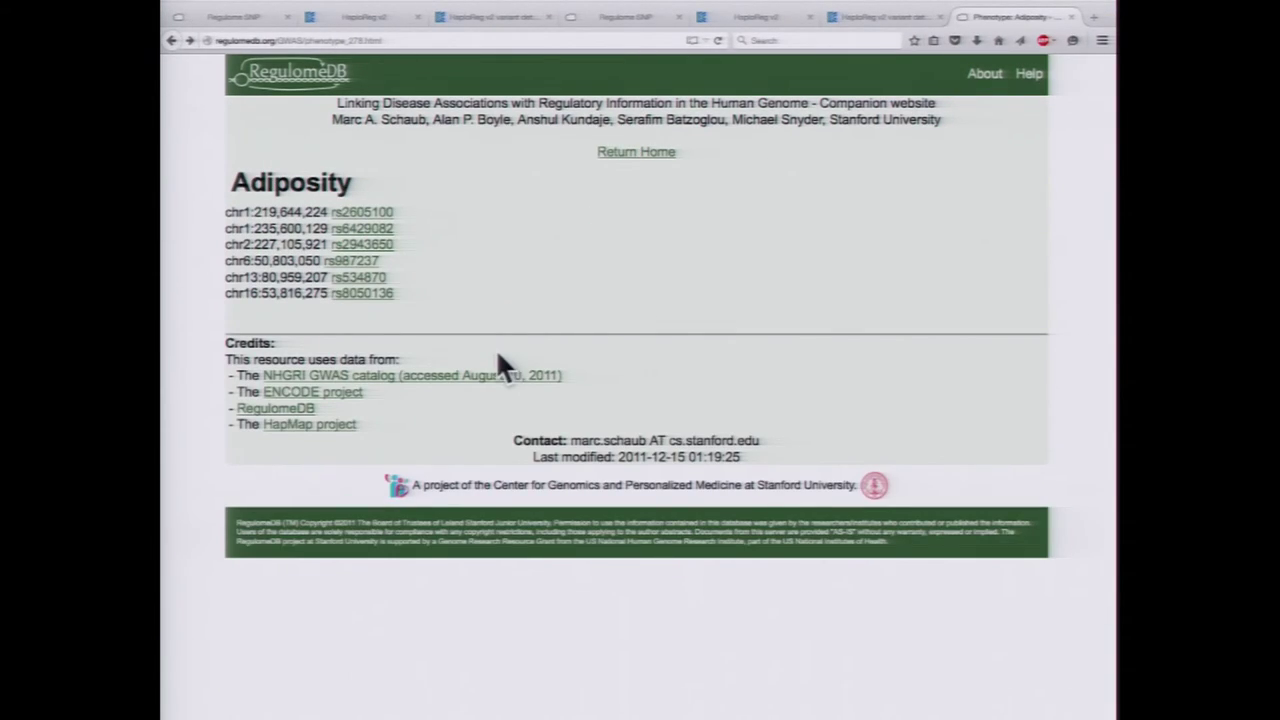
key(super+Tab)
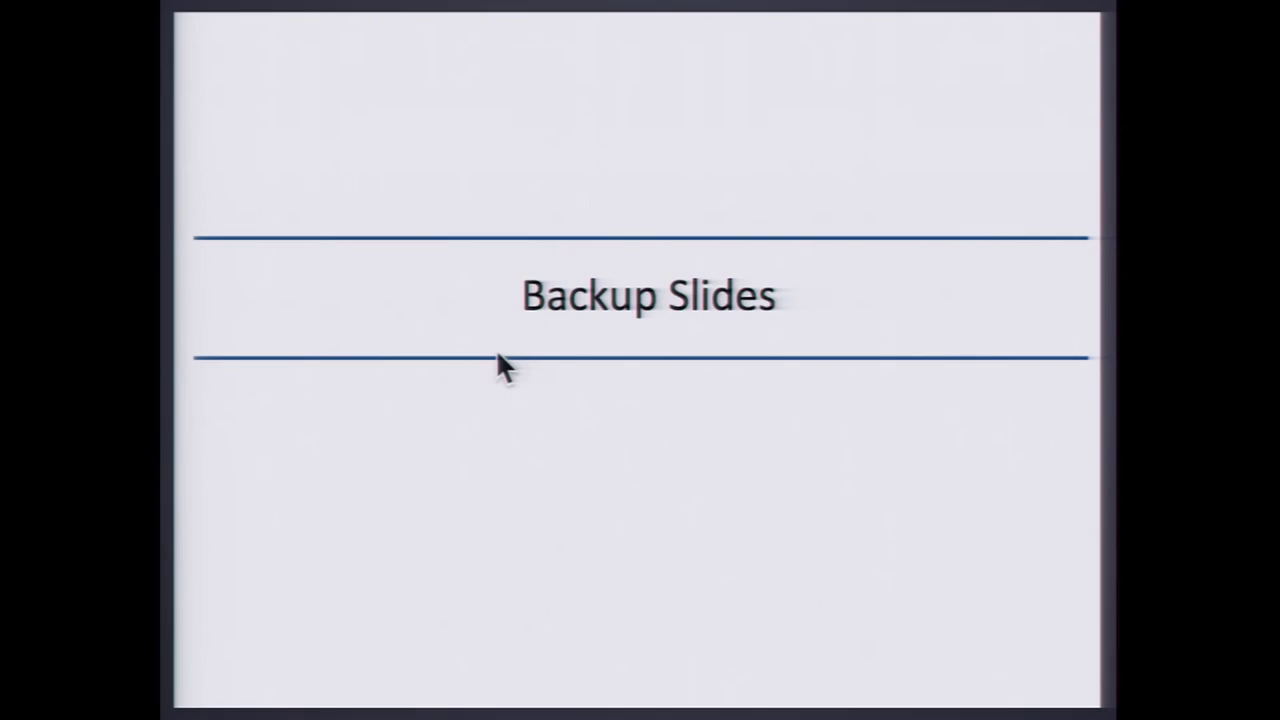